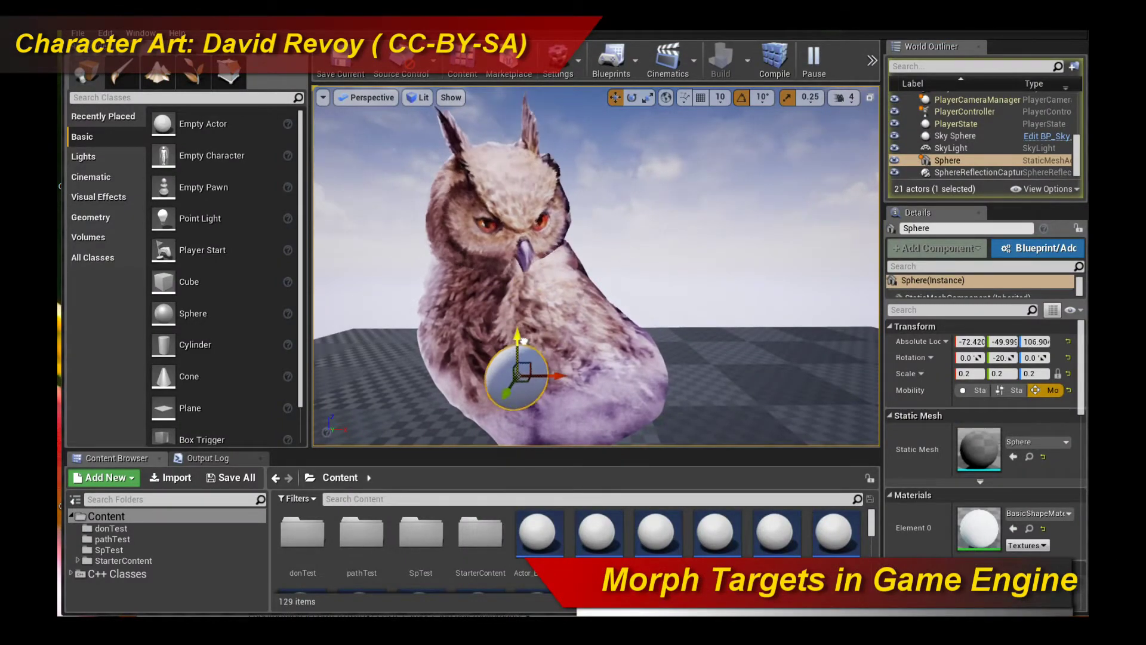
# - Drag the control sphere up, down, then right beside the owl so its head morph follows
pyautogui.moveTo(524, 341); pyautogui.dragTo(530, 277)
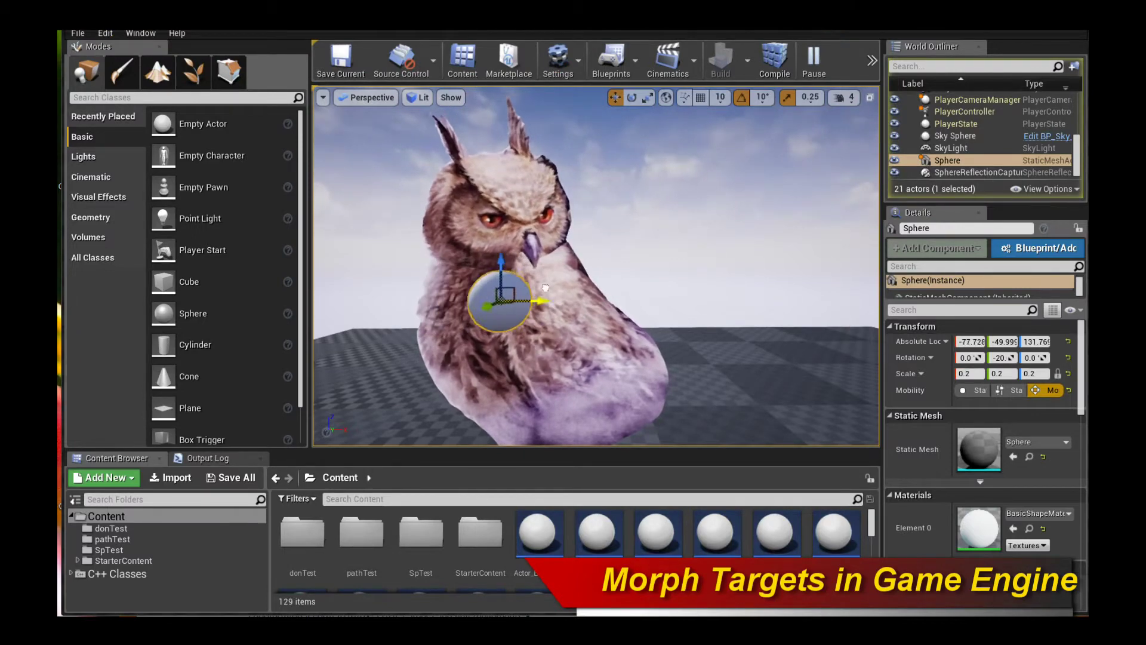
pyautogui.moveTo(563, 263); pyautogui.dragTo(564, 319)
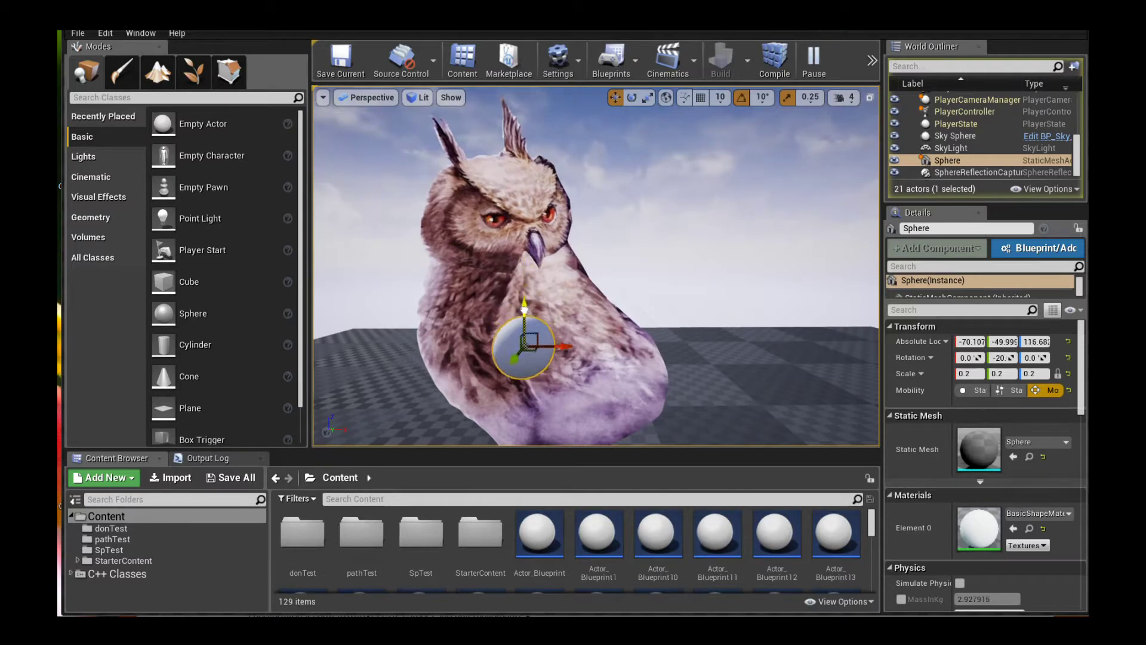
pyautogui.moveTo(539, 327); pyautogui.dragTo(541, 298)
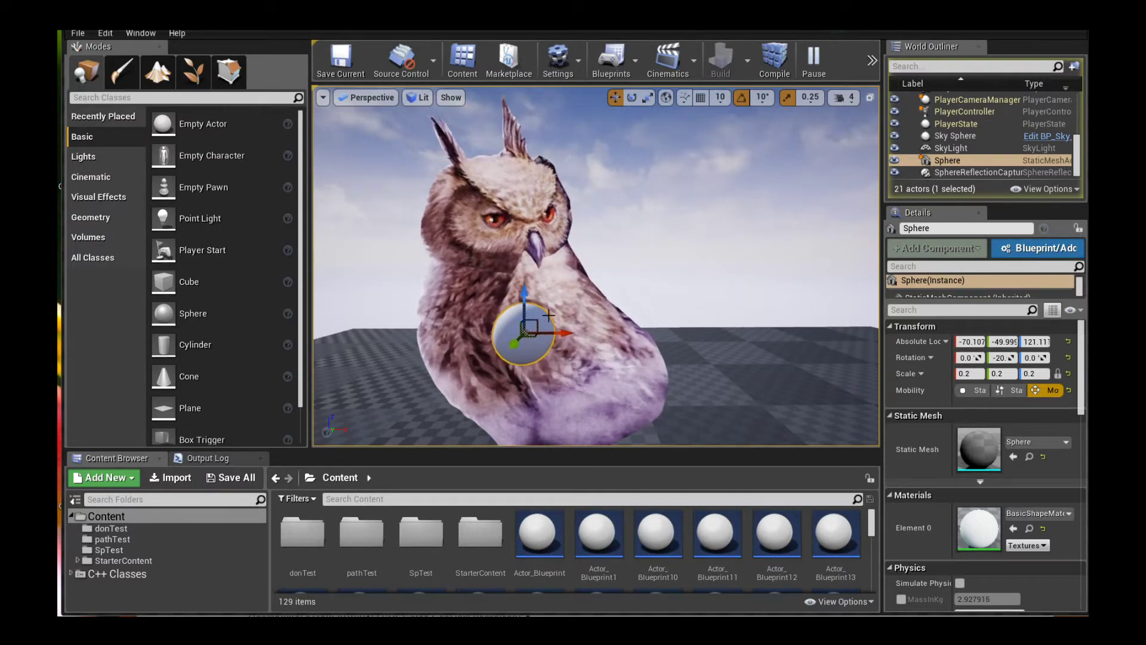
pyautogui.moveTo(562, 338); pyautogui.dragTo(471, 340)
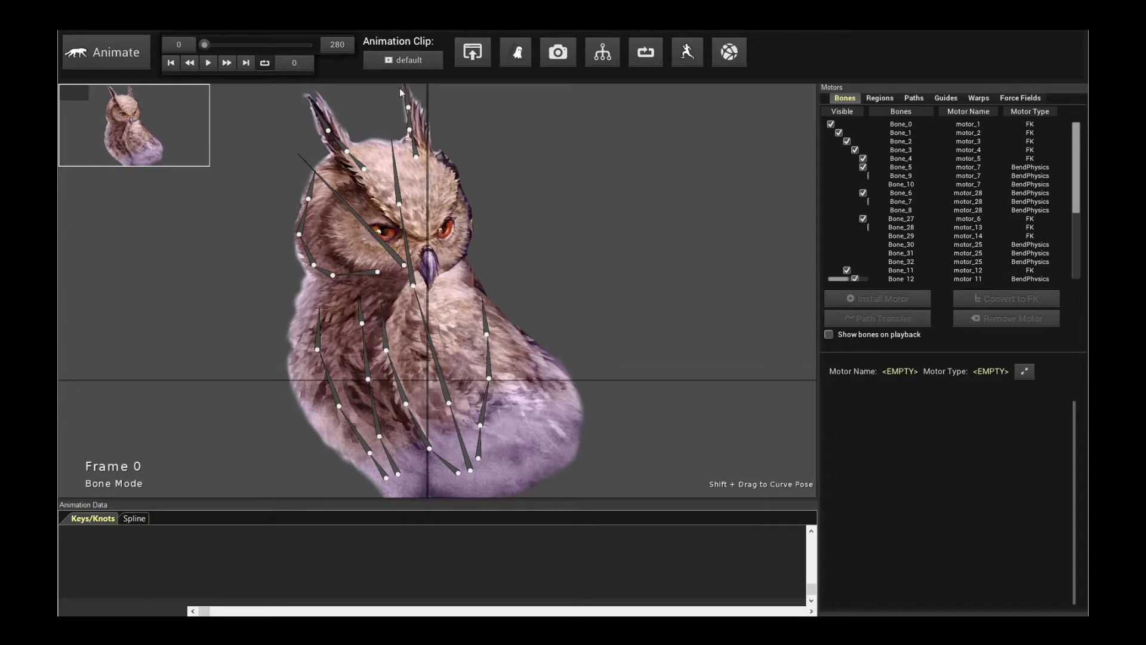
# - Load the down, left, right and up pose clips in turn, ending on the rest clip
pyautogui.click(409, 62)
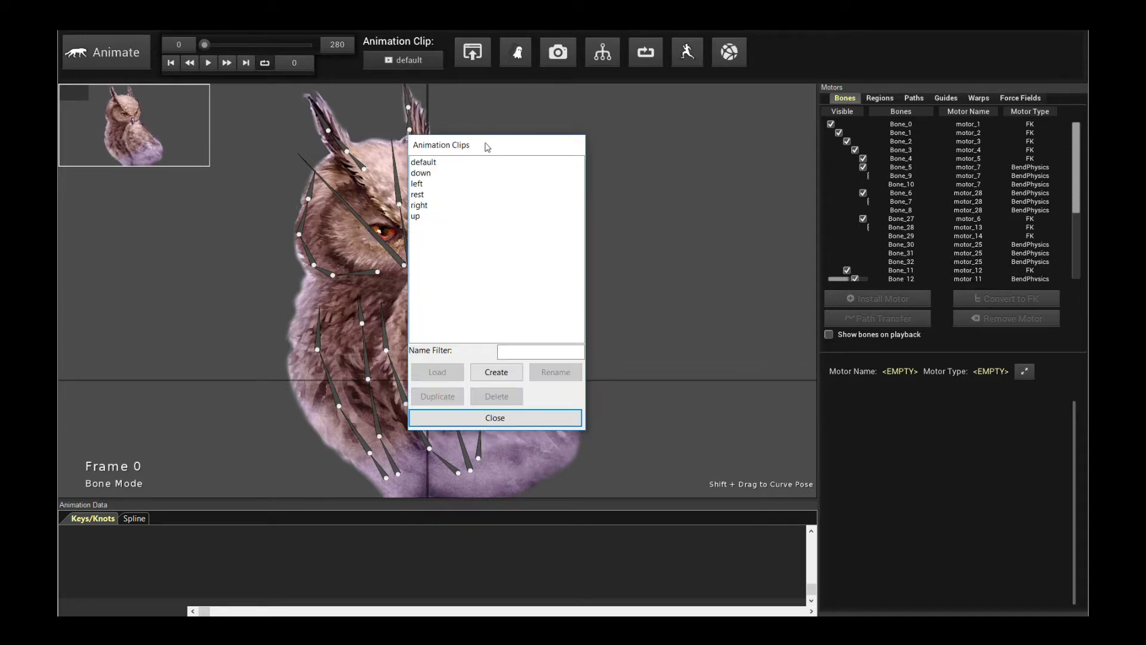
pyautogui.doubleClick(434, 174)
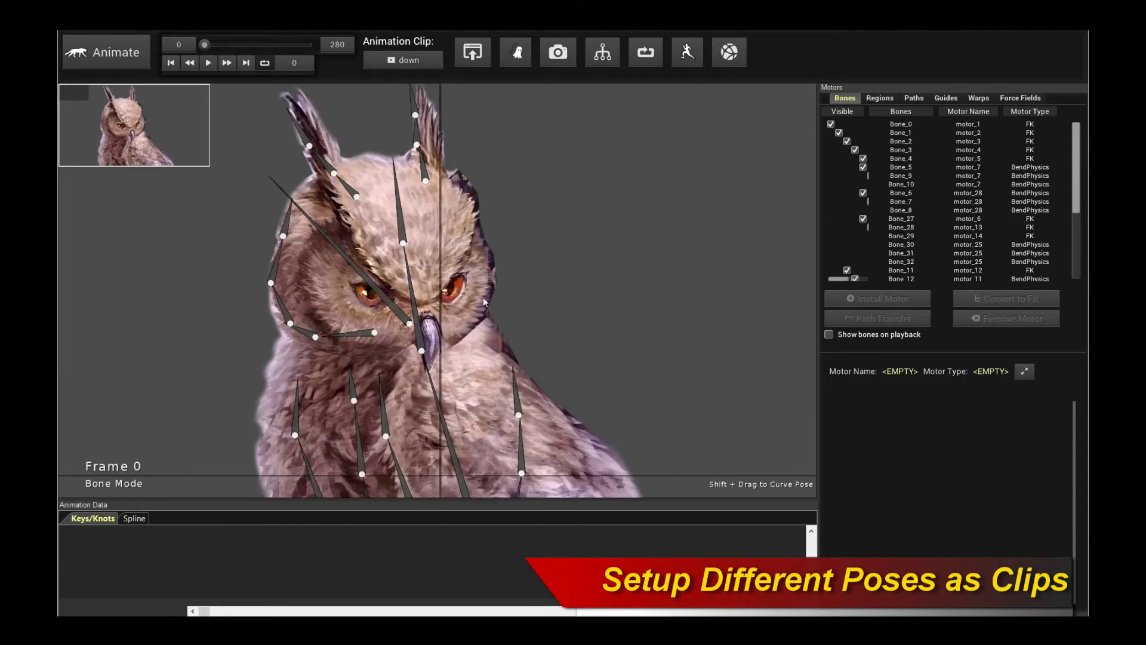
pyautogui.click(416, 60)
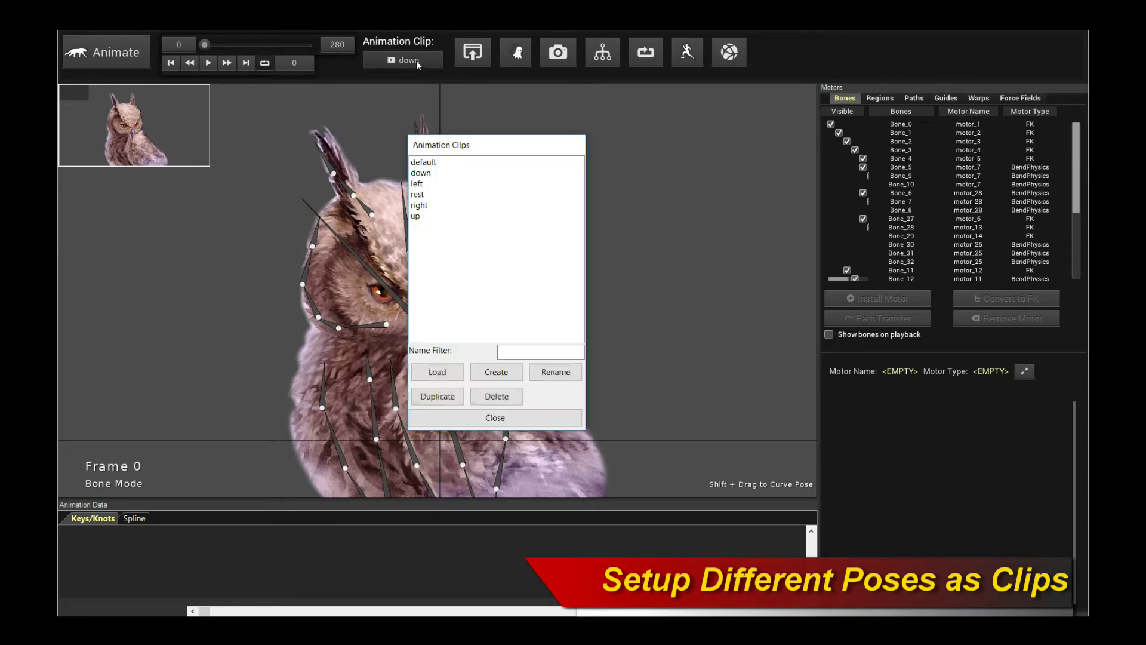
pyautogui.doubleClick(434, 180)
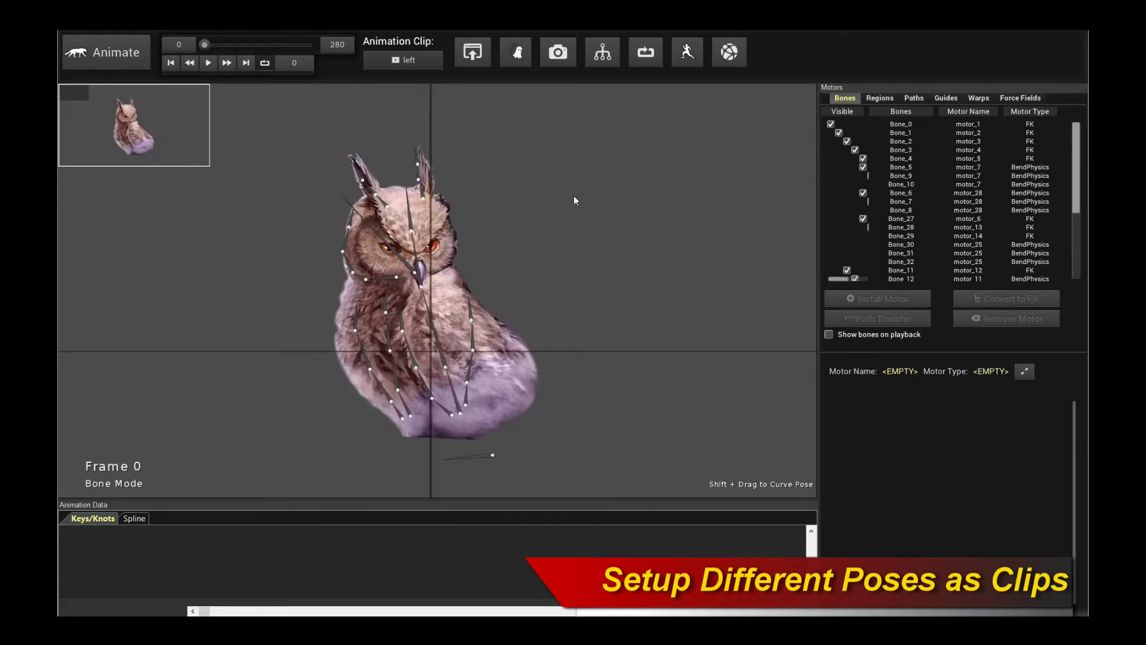
pyautogui.click(413, 66)
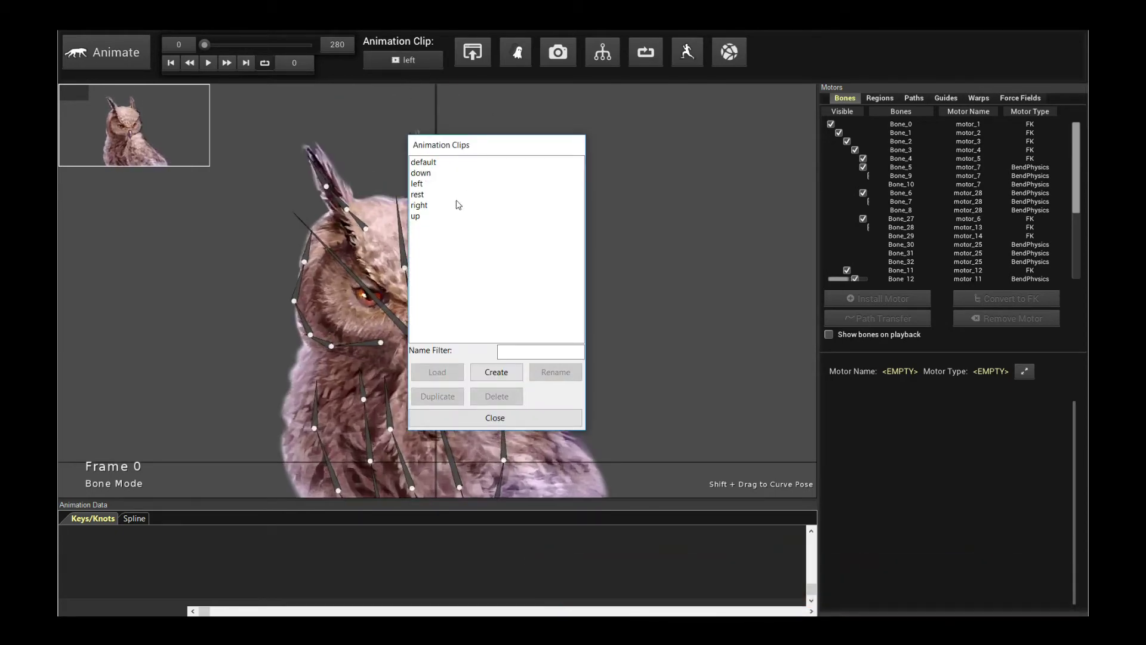
pyautogui.doubleClick(430, 205)
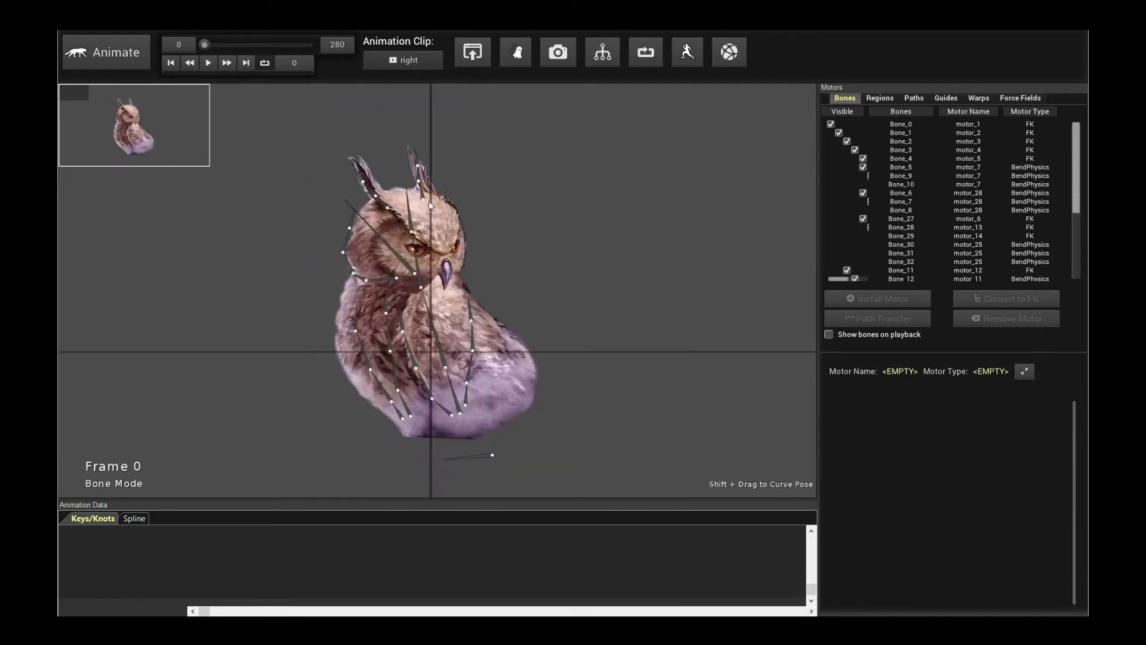
pyautogui.click(426, 62)
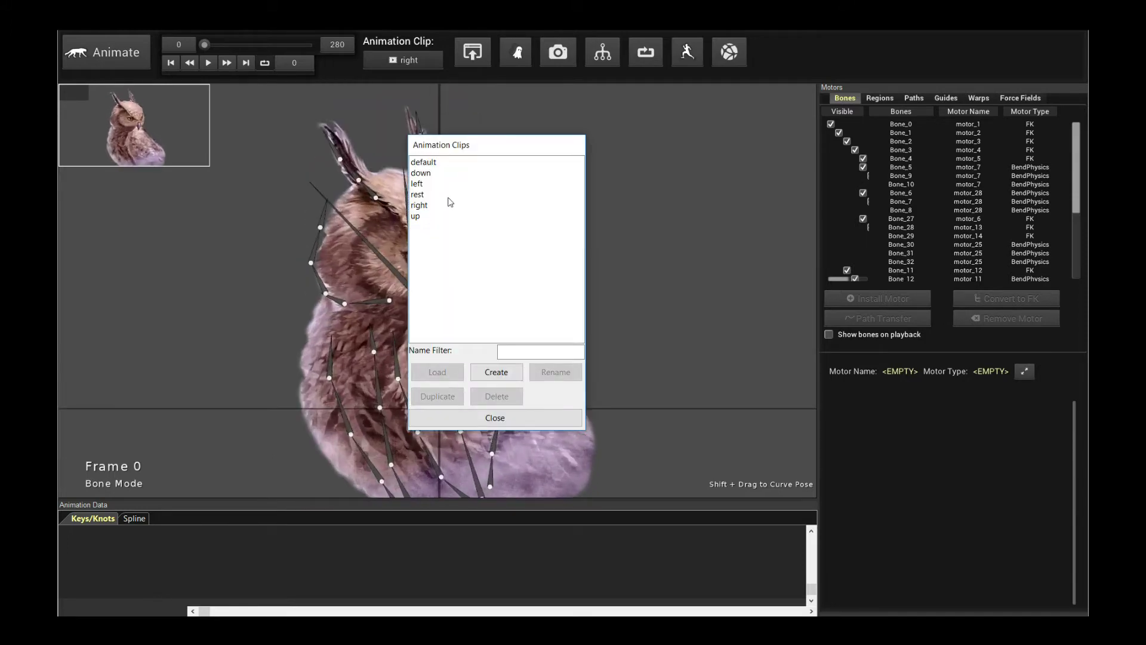
pyautogui.doubleClick(428, 217)
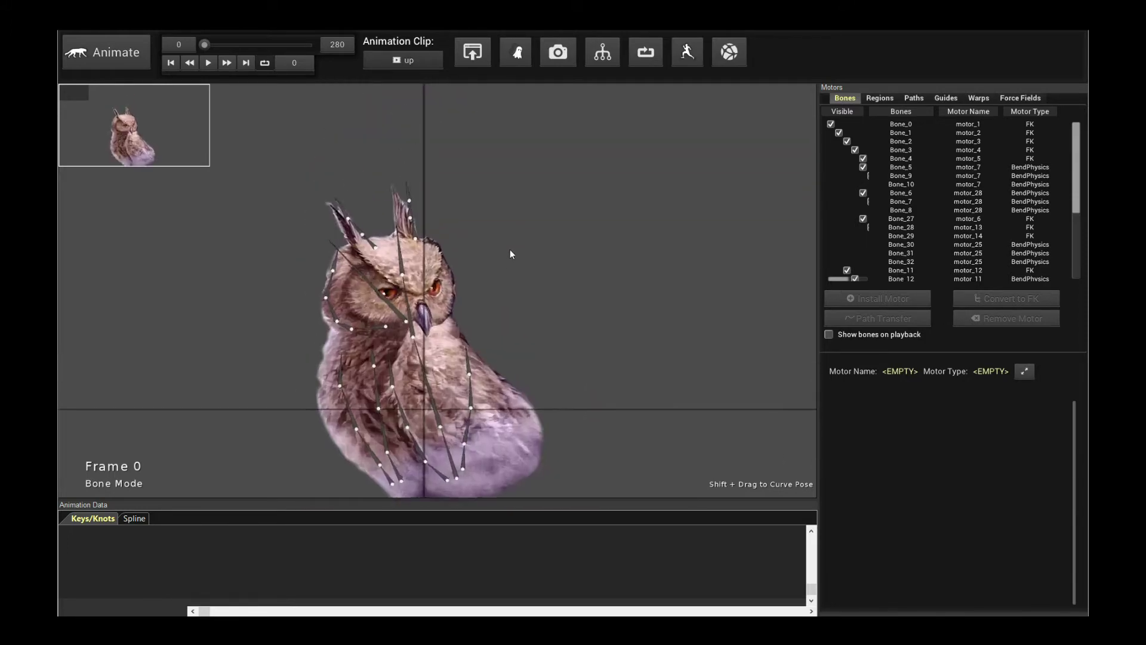
pyautogui.scroll(3, 510, 249)
pyautogui.click(403, 65)
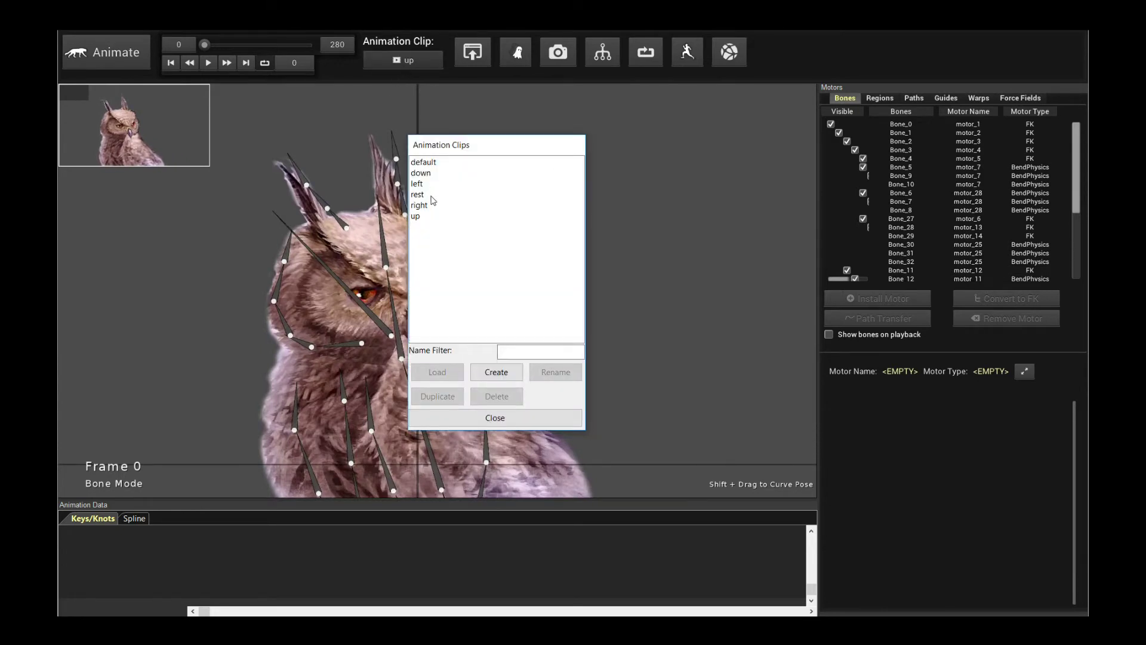
pyautogui.doubleClick(426, 196)
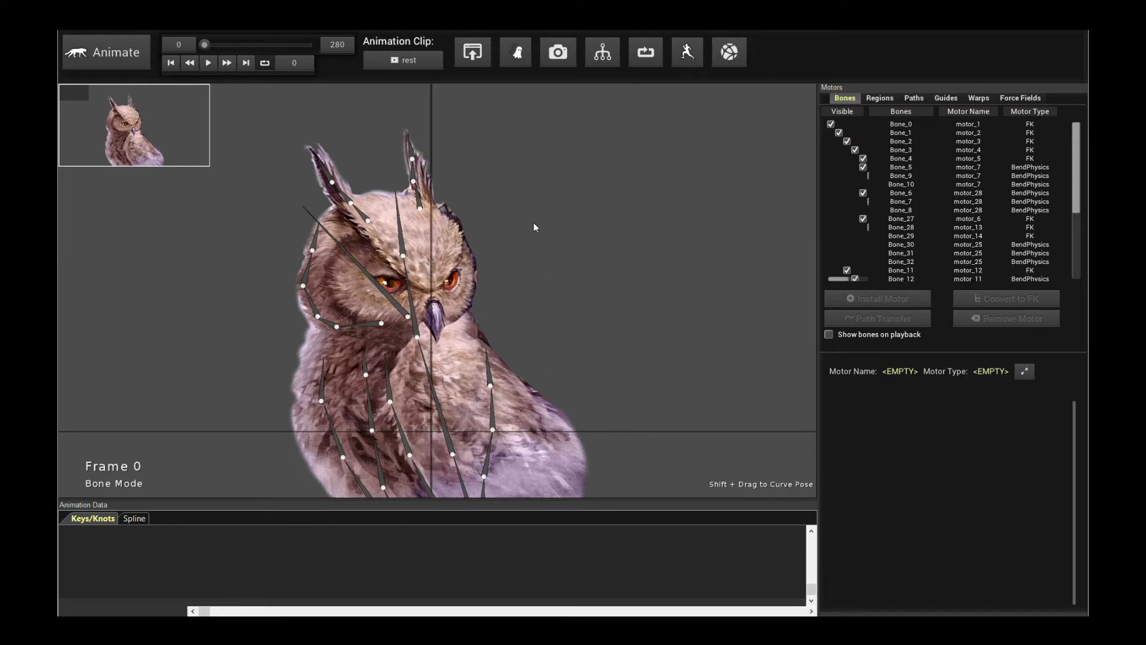
# - Select the head region and inspect its deform grid in the rest pose
pyautogui.click(882, 99)
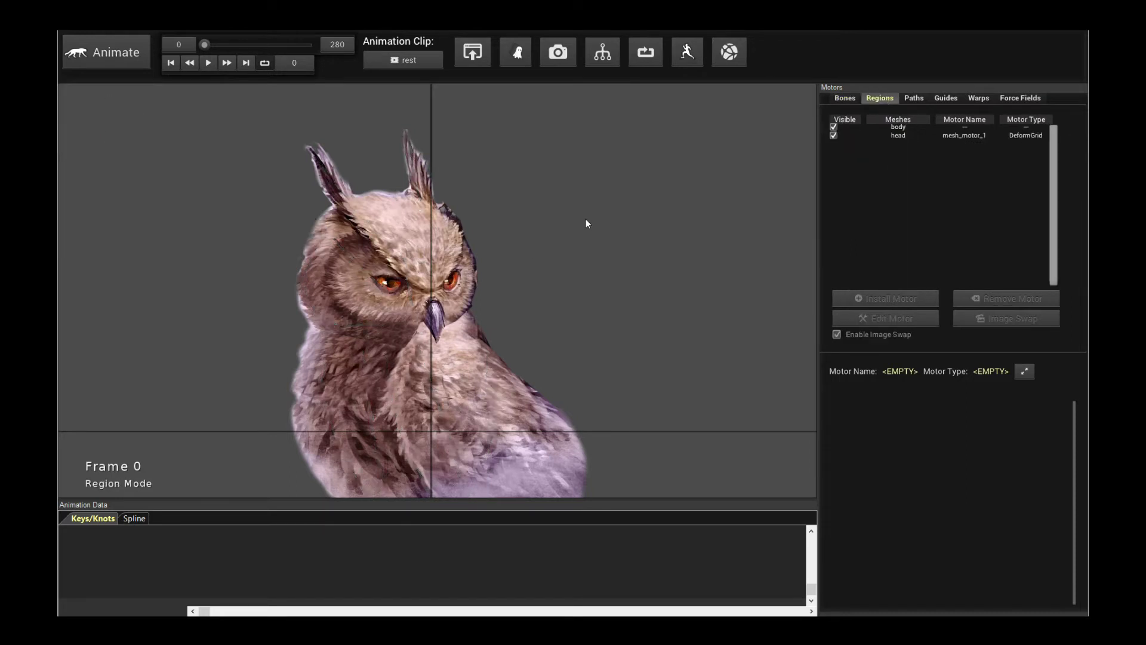
pyautogui.click(389, 279)
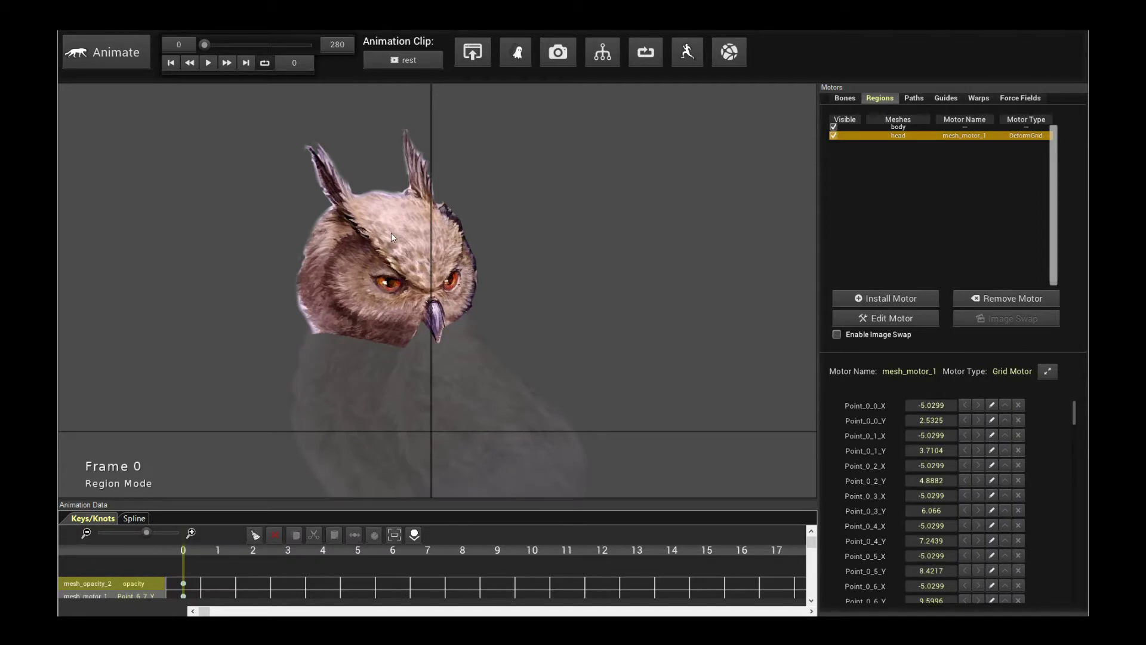
pyautogui.click(838, 319)
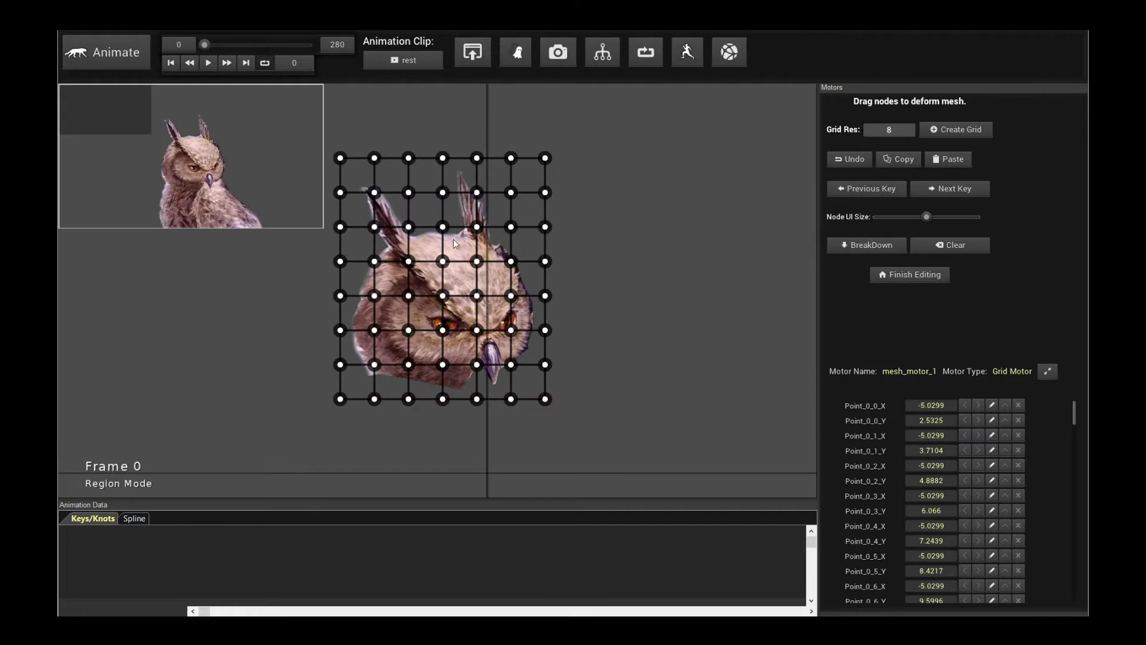
pyautogui.click(907, 279)
pyautogui.click(420, 63)
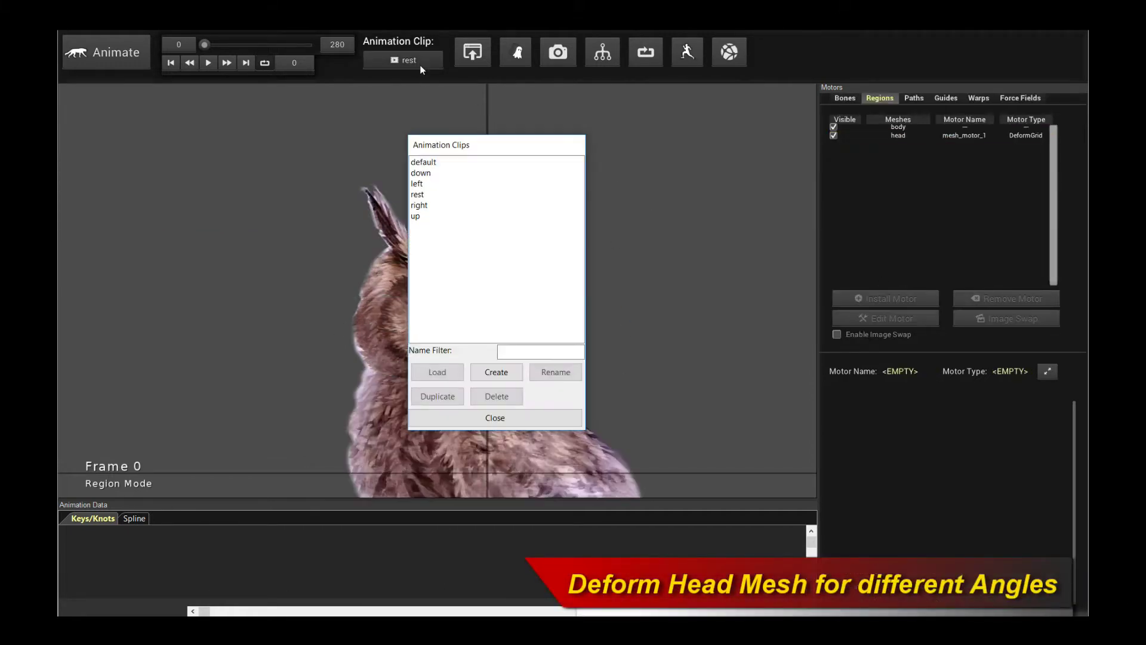
# - Load the left clip, inspect the head's deform grid, then reload the default clip
pyautogui.click(439, 184)
pyautogui.doubleClick(439, 183)
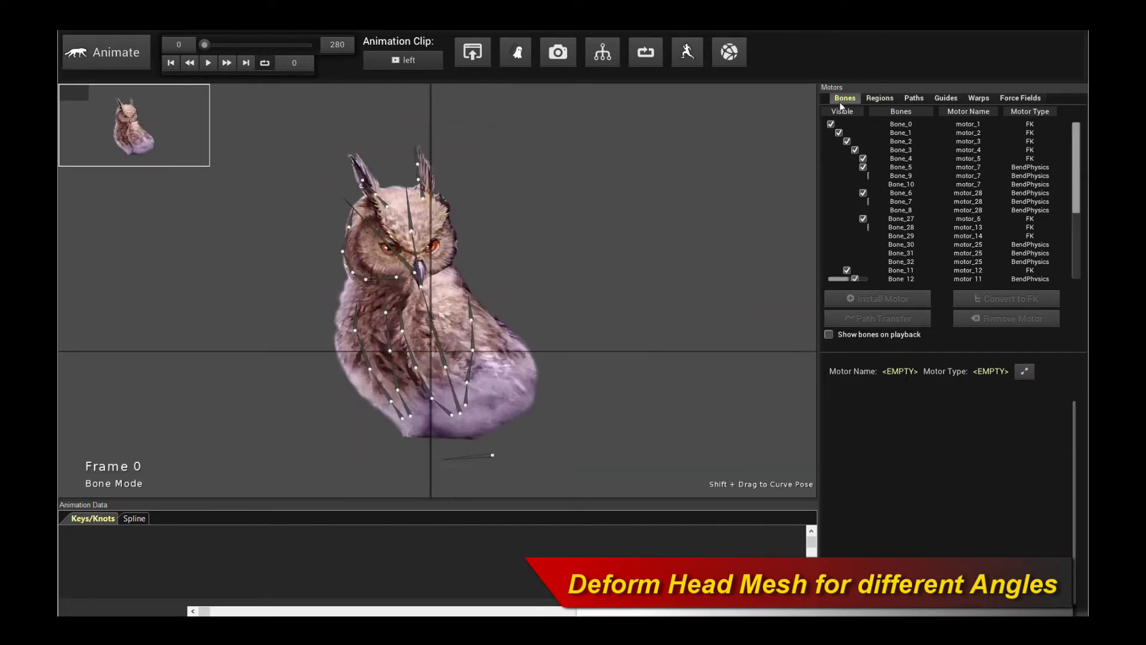
pyautogui.click(879, 98)
pyautogui.scroll(3, 595, 246)
pyautogui.click(437, 231)
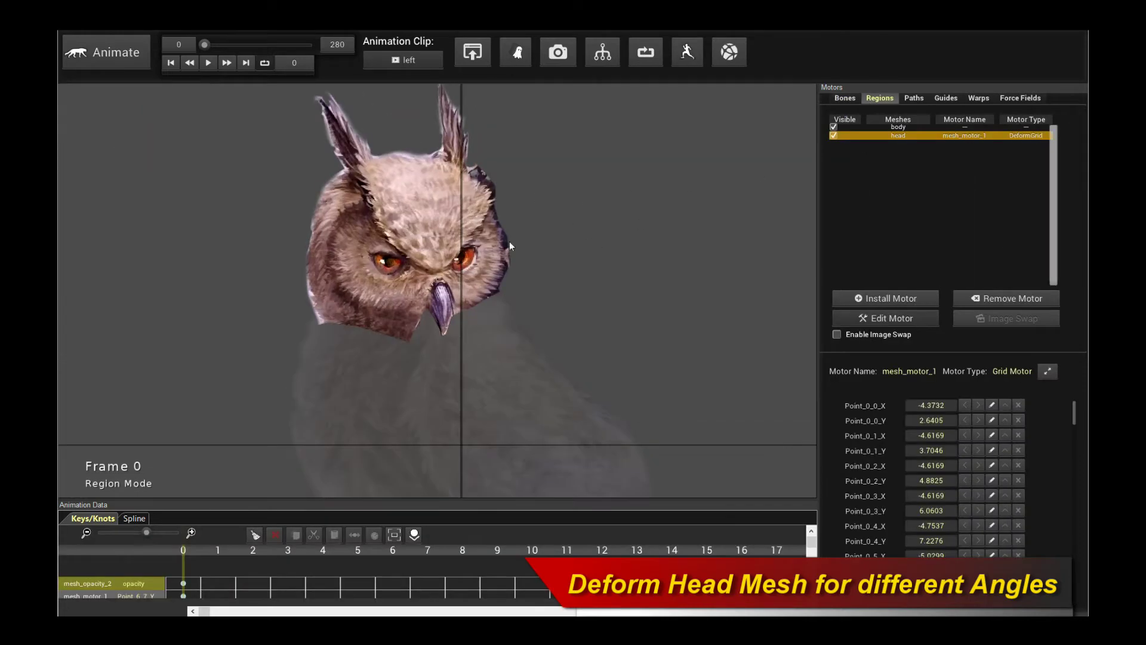
pyautogui.click(848, 318)
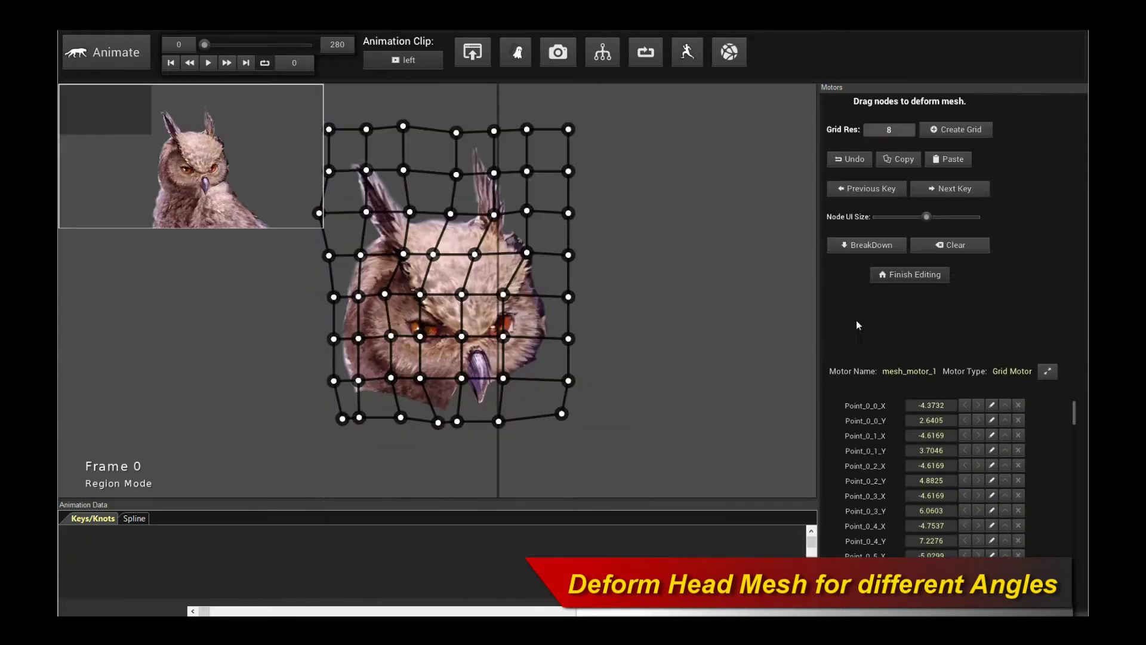
pyautogui.click(941, 281)
pyautogui.click(390, 61)
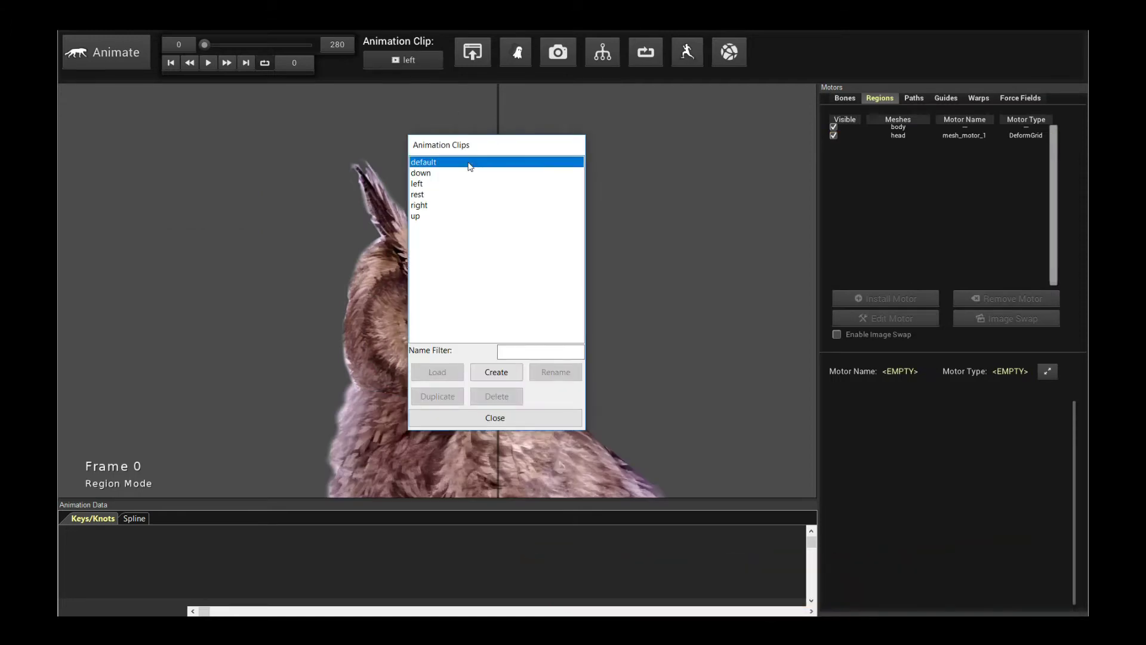
pyautogui.doubleClick(470, 167)
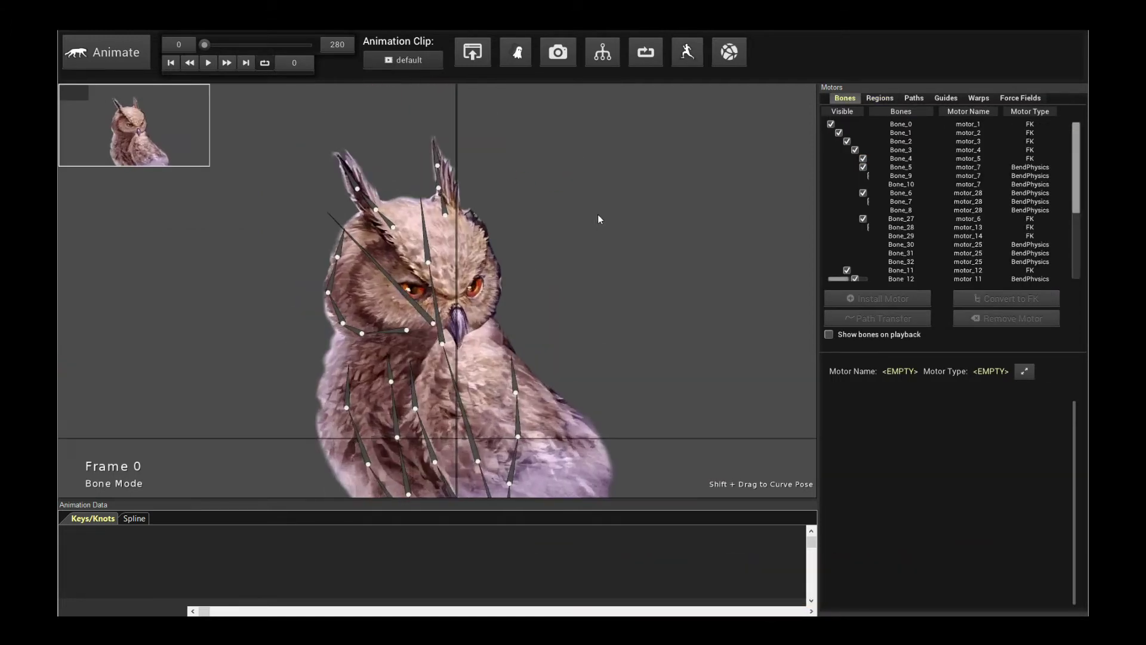
# - Play the default animation briefly, then open the head's animation controller and blending pad
pyautogui.click(208, 63)
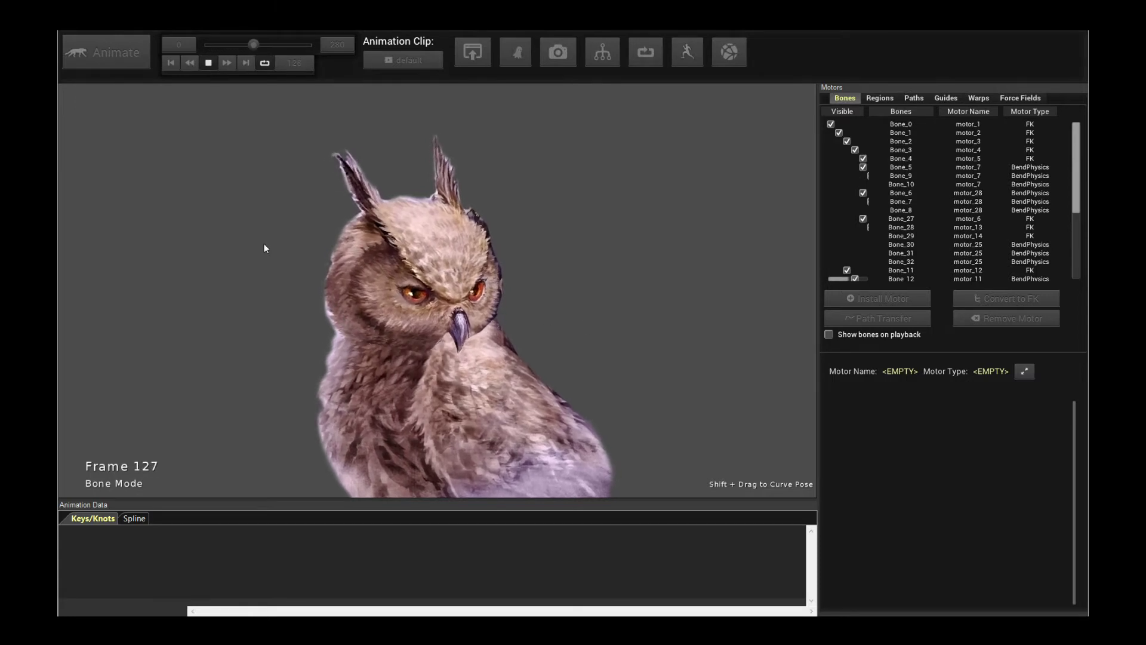
pyautogui.click(209, 63)
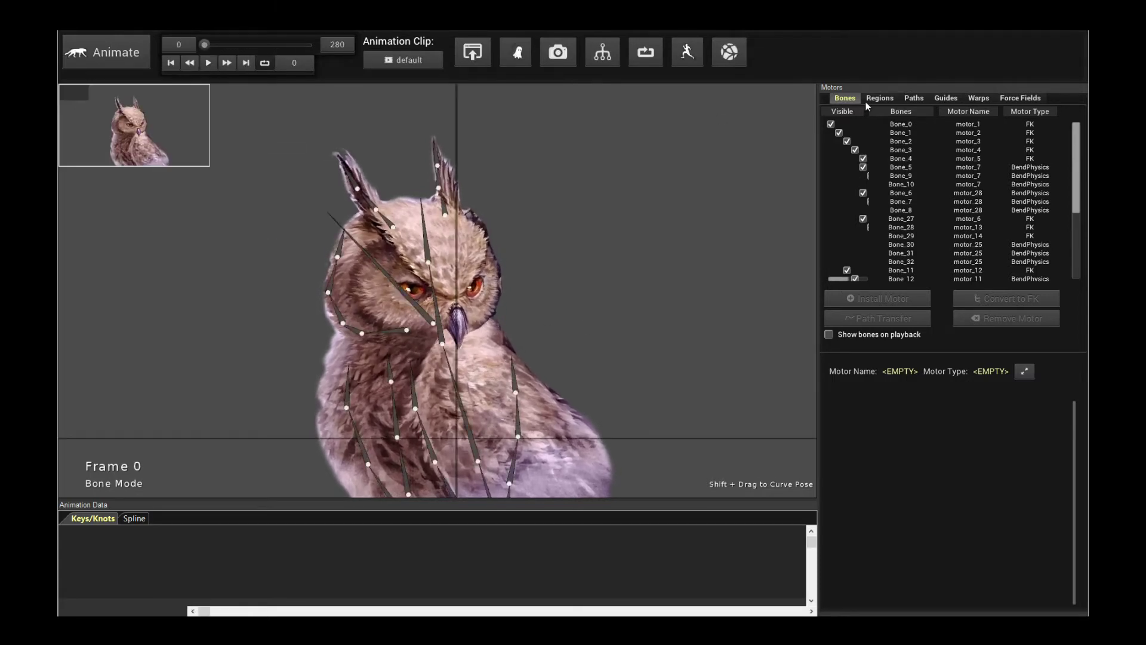
pyautogui.click(881, 98)
pyautogui.click(964, 135)
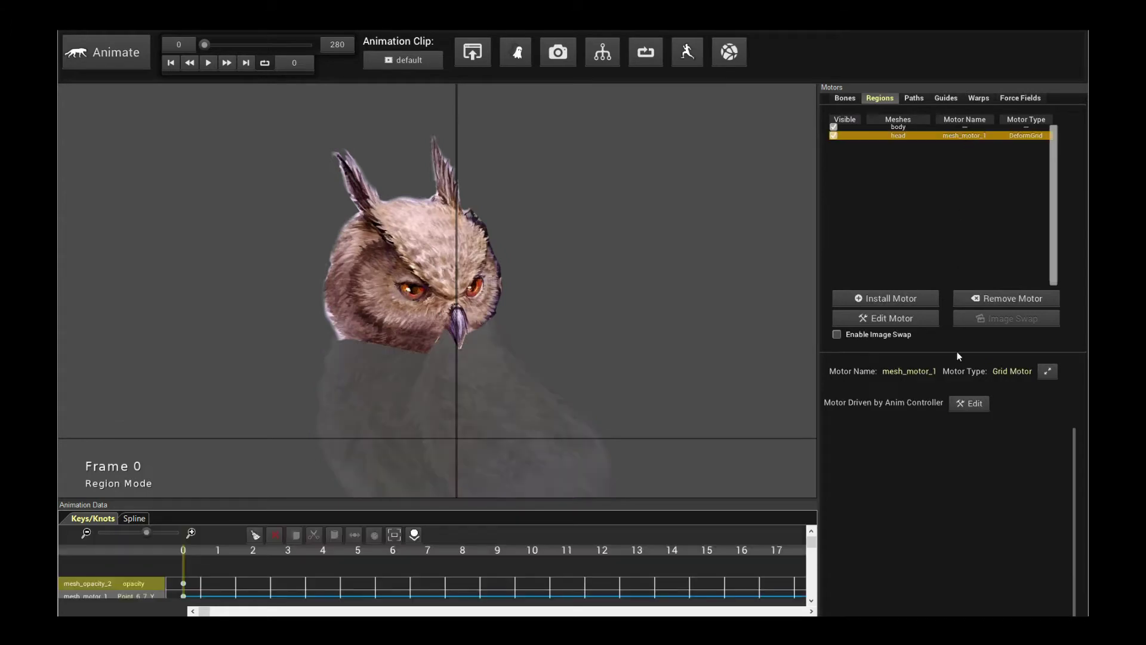
pyautogui.click(970, 404)
pyautogui.click(671, 124)
pyautogui.click(348, 162)
# - Play the owl animation driven by the head controller, then close the controllers window
pyautogui.moveTo(464, 107); pyautogui.dragTo(761, 181)
pyautogui.click(209, 62)
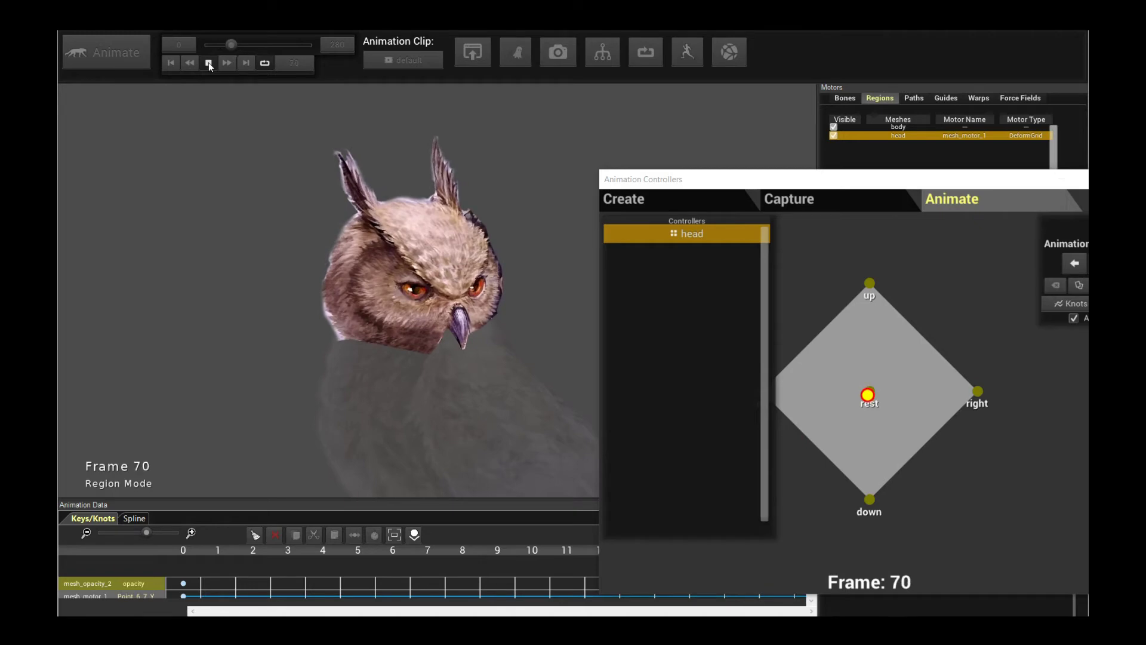
pyautogui.click(209, 62)
pyautogui.moveTo(776, 174); pyautogui.dragTo(493, 170)
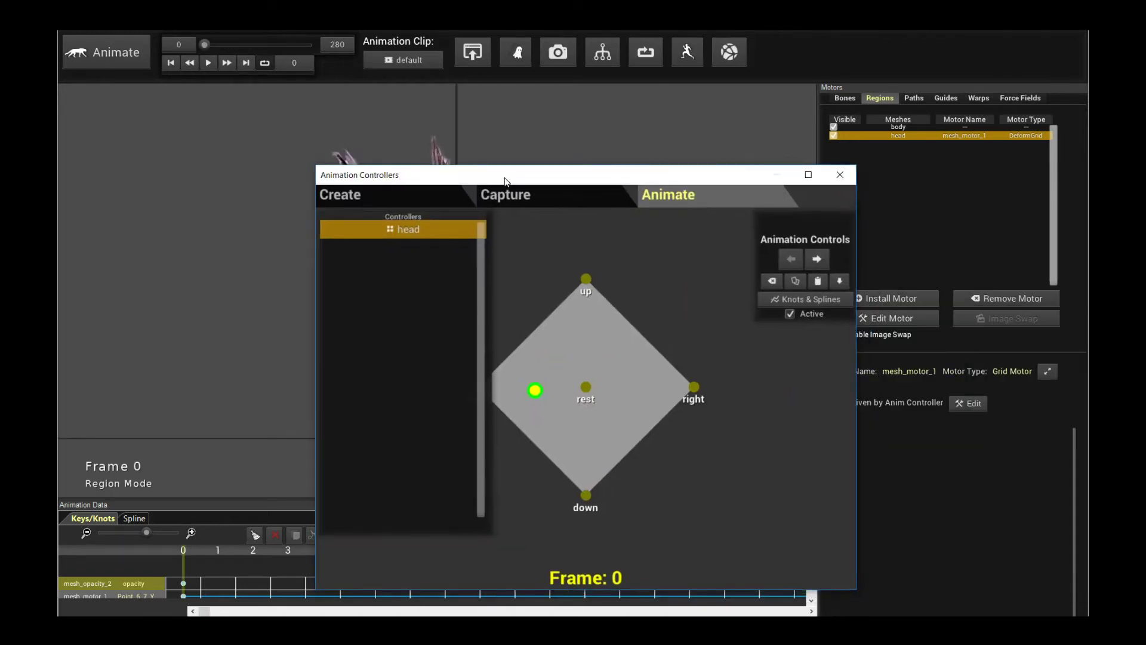
pyautogui.click(853, 174)
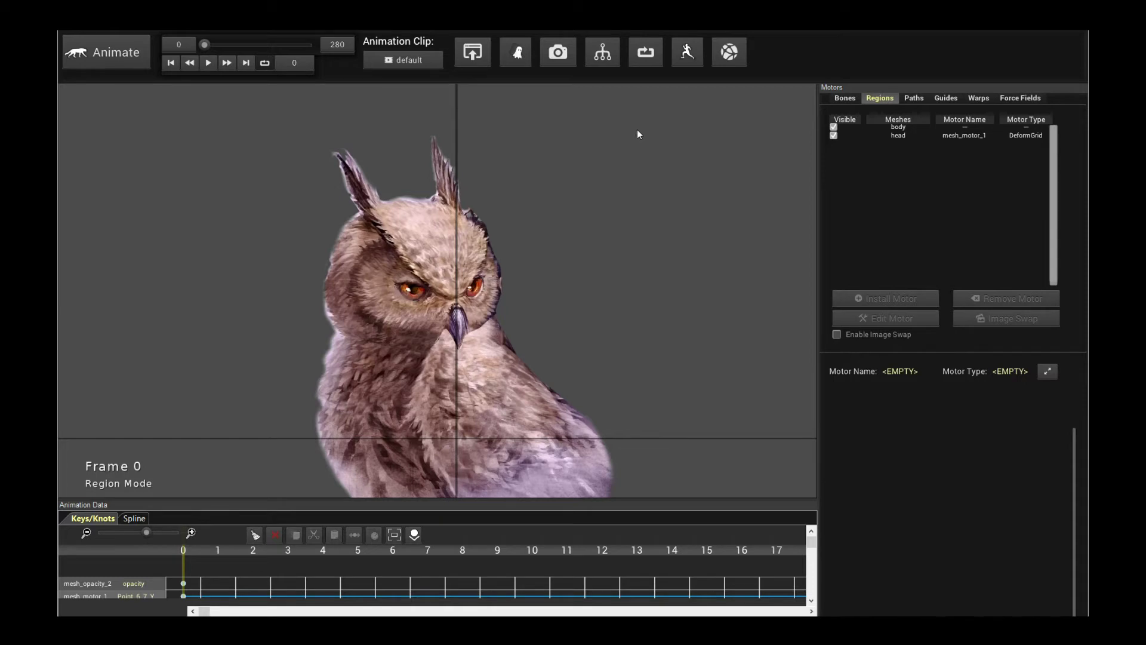
# - Check the Animation Clip list, then open the Export > Game Engines preview
pyautogui.click(381, 59)
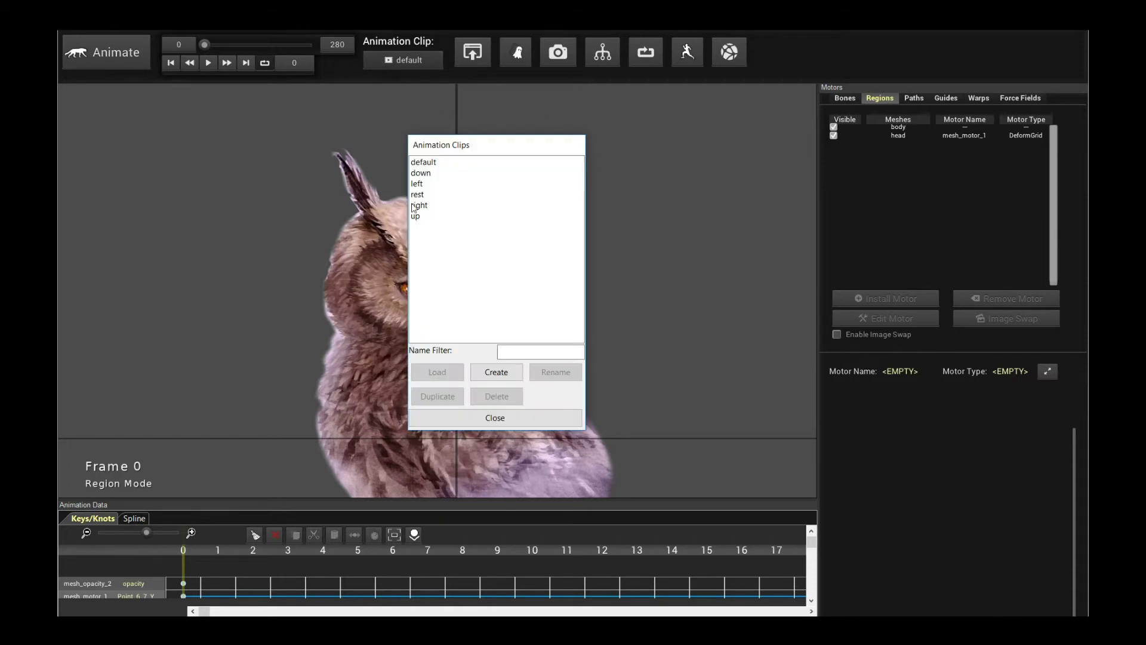
pyautogui.click(505, 415)
pyautogui.click(482, 59)
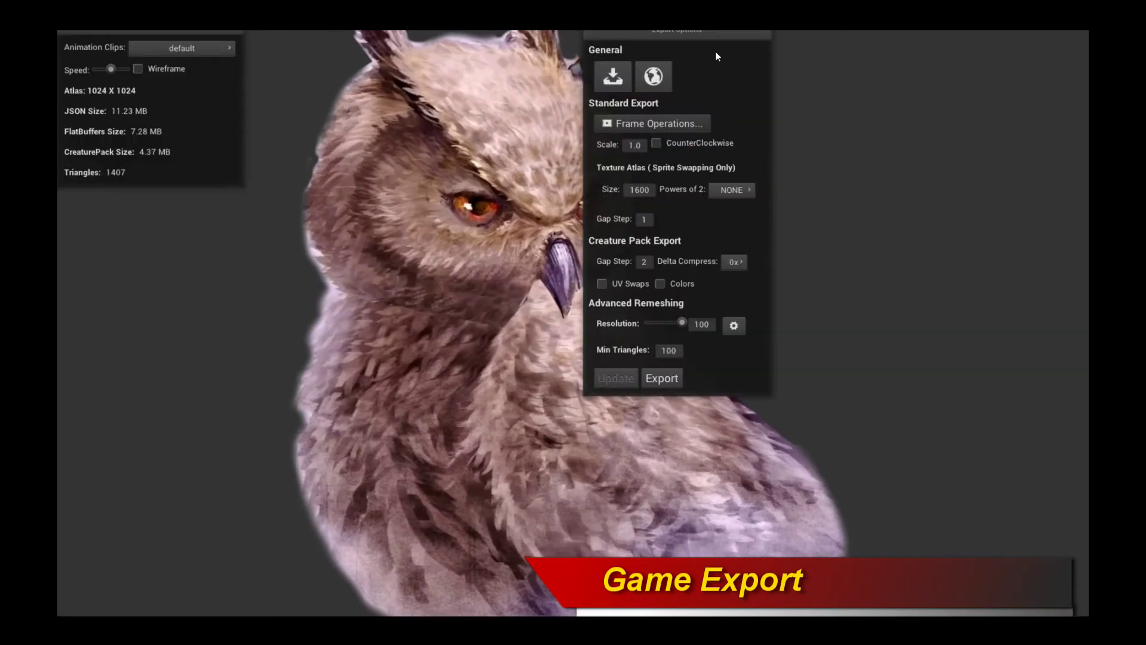
# - Move the Export Options panel aside and open Frame Operations > Morph Targets
pyautogui.moveTo(720, 34); pyautogui.dragTo(919, 150)
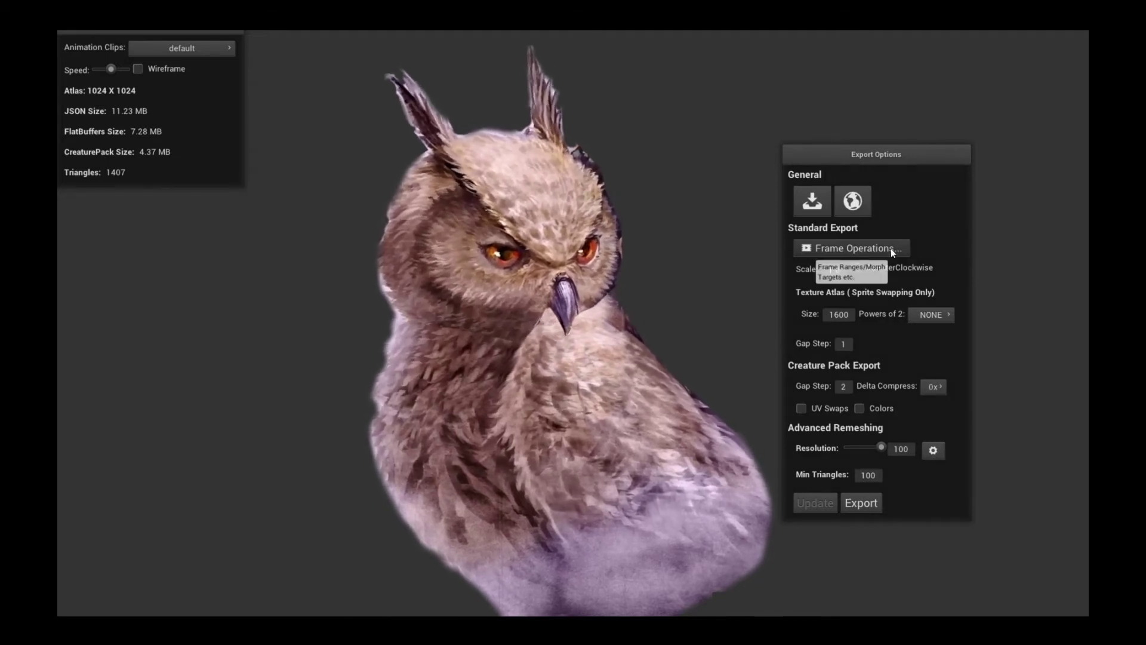
pyautogui.click(892, 249)
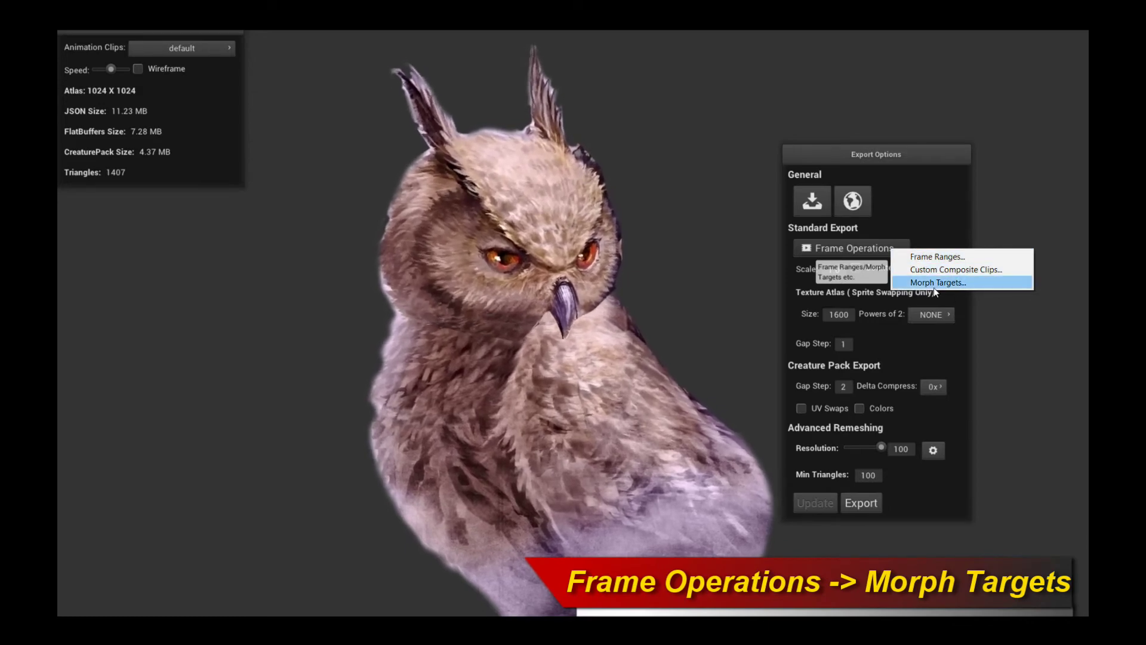
pyautogui.click(934, 284)
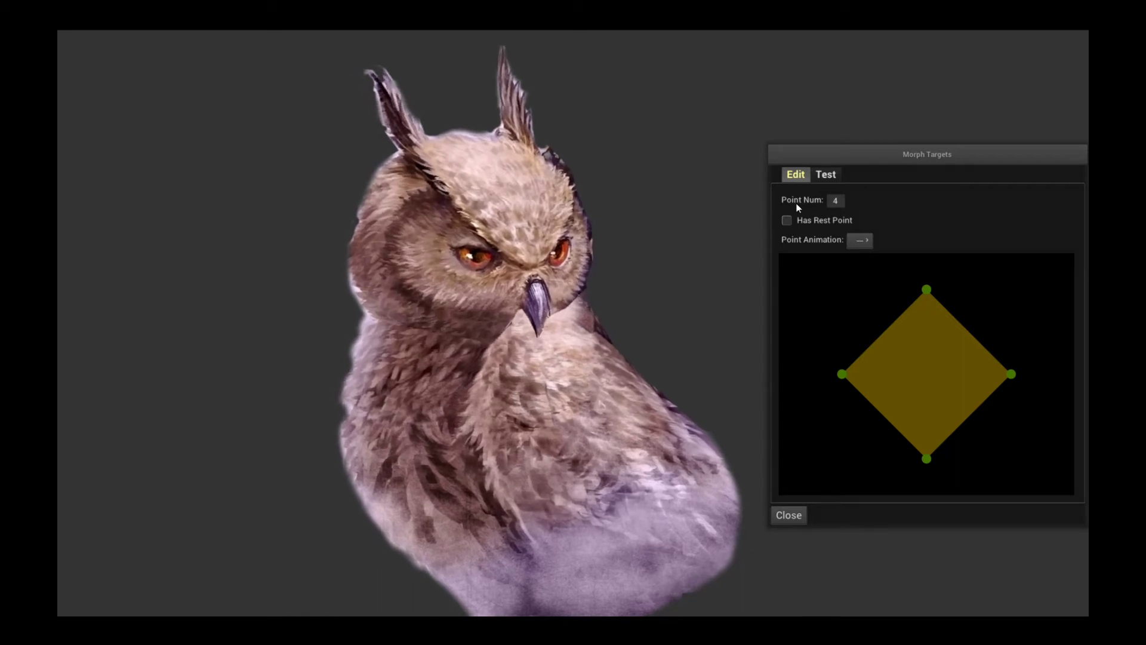
# - Try Point Num 3, return it to 4, and enable Has Rest Point
pyautogui.click(837, 201)
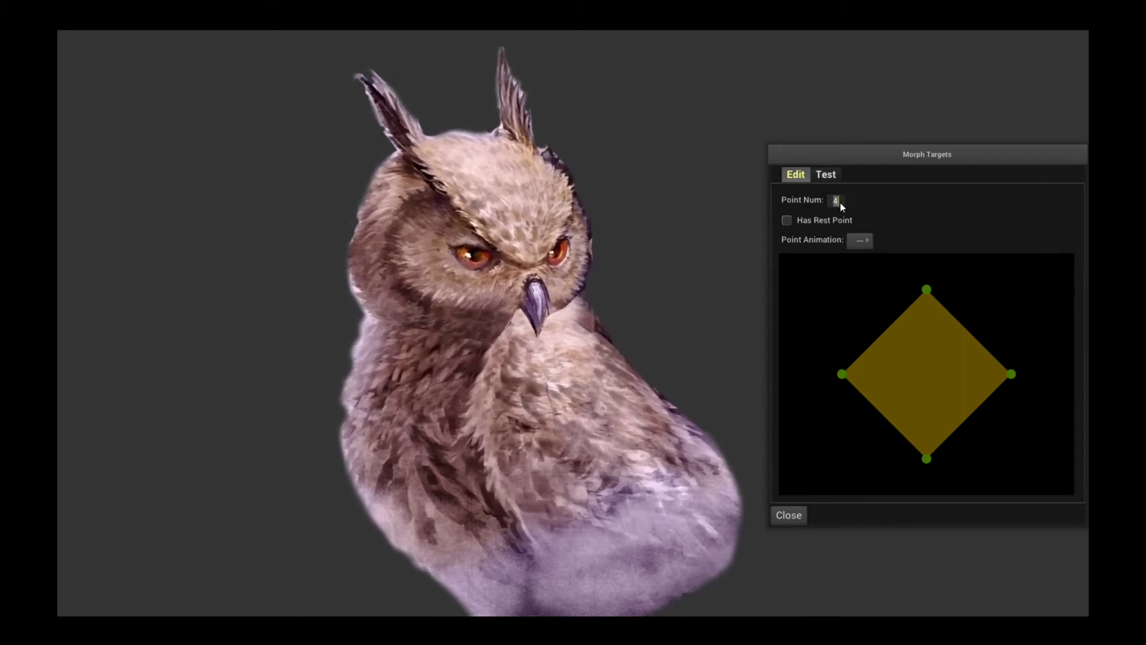
pyautogui.write('3')
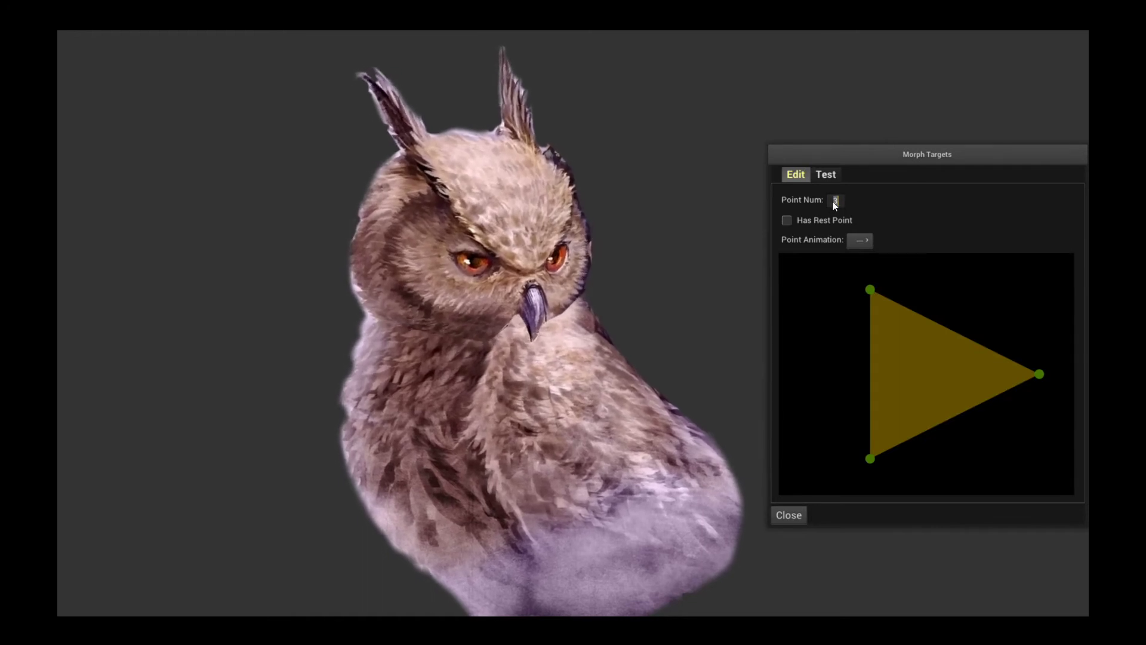
pyautogui.scroll(1, 833, 202)
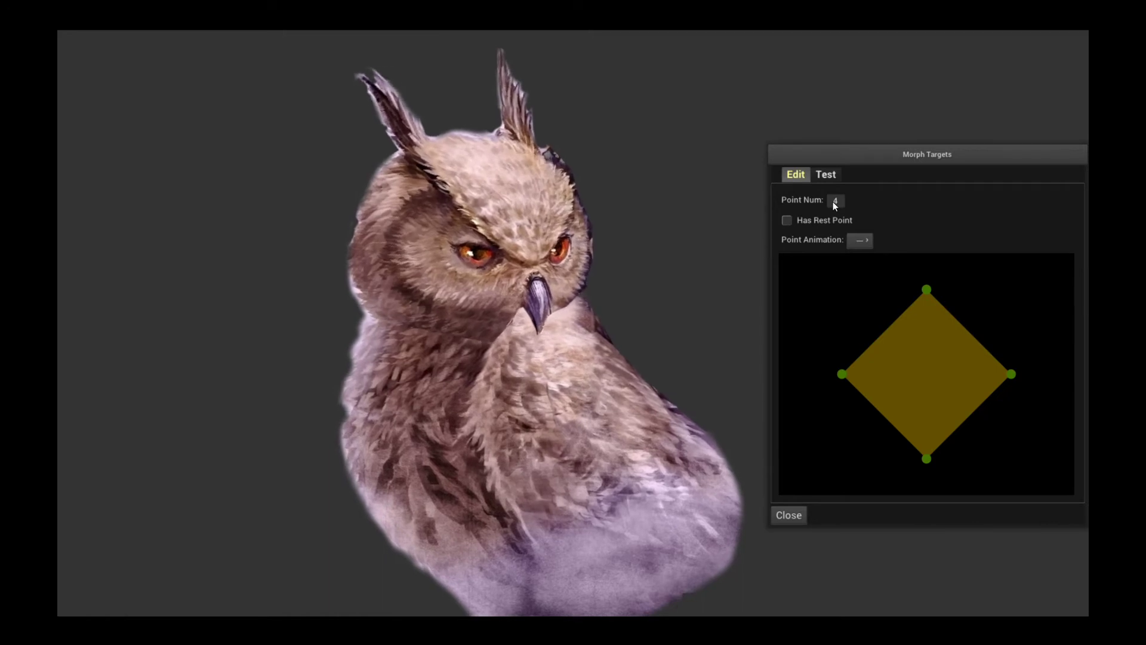
pyautogui.click(787, 220)
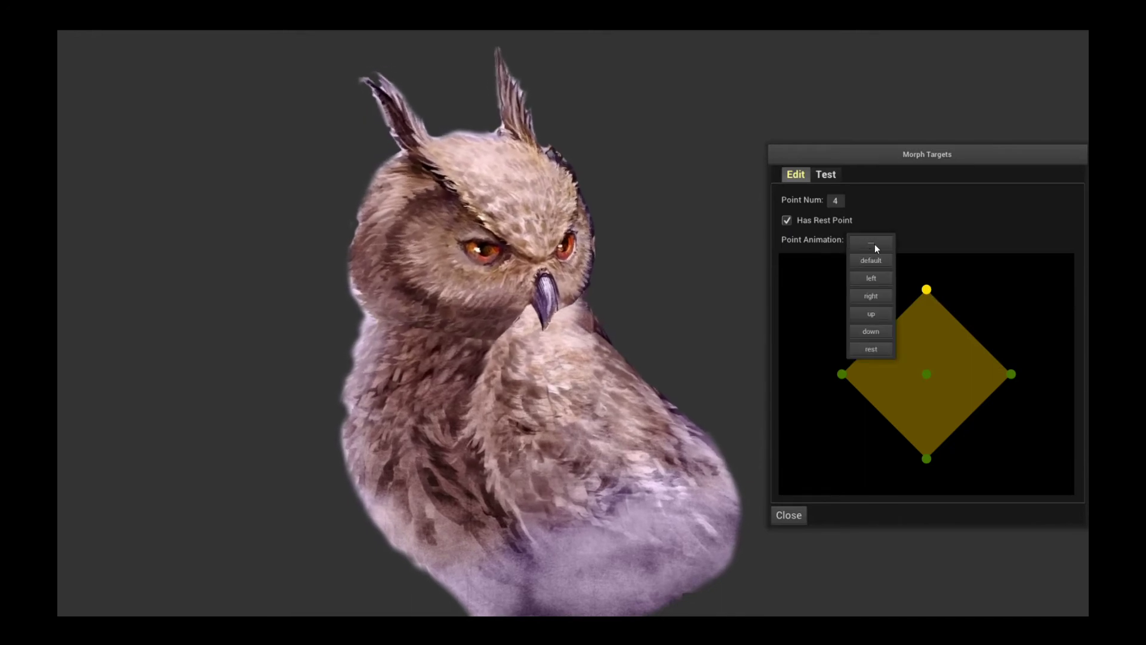
# - Assign the up, right and down poses to the top, right and bottom diamond points
pyautogui.click(879, 315)
pyautogui.click(1011, 375)
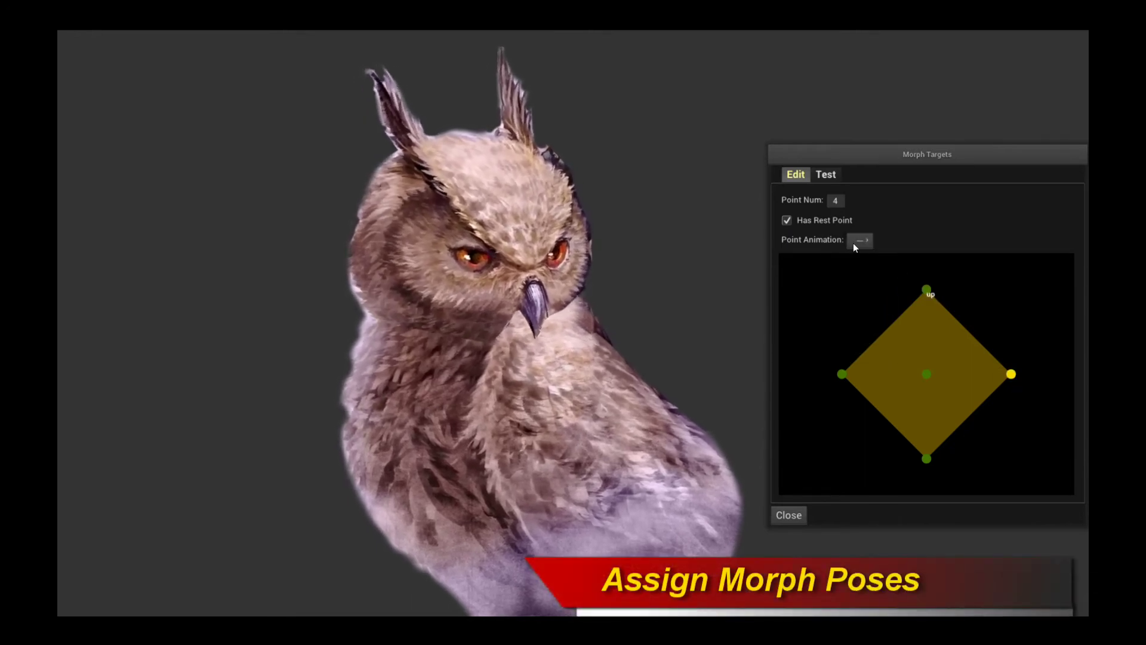
pyautogui.click(871, 295)
pyautogui.click(926, 459)
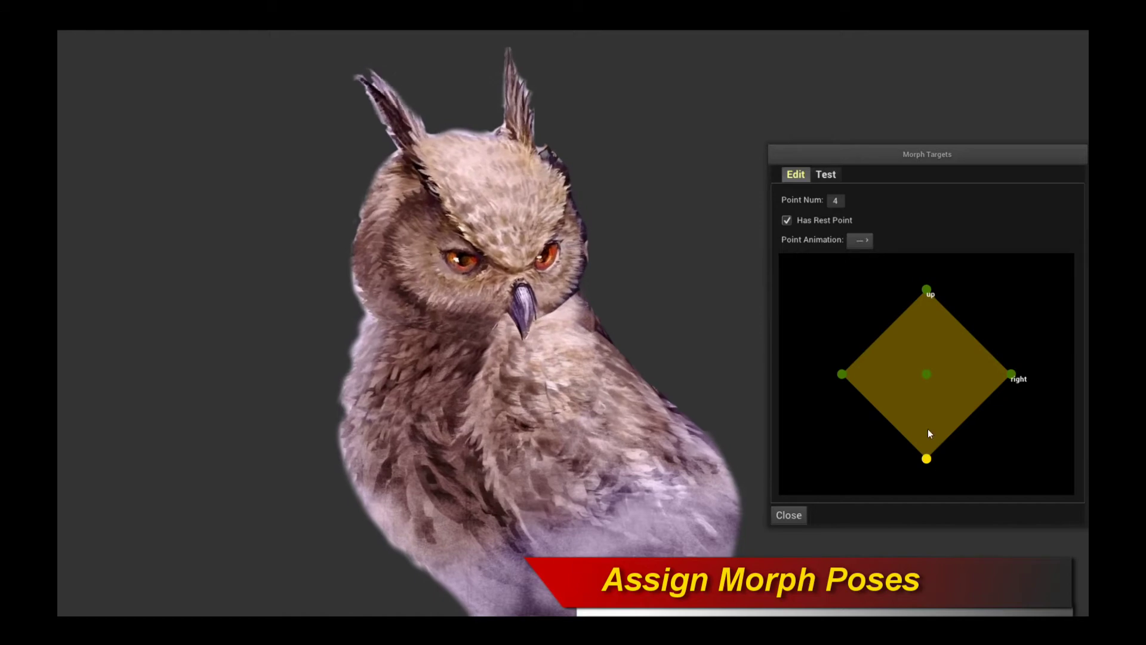
pyautogui.click(871, 242)
pyautogui.click(871, 331)
pyautogui.click(842, 374)
# - Assign left to the left point and rest to the centre point, then switch to Test
pyautogui.click(854, 242)
pyautogui.click(869, 279)
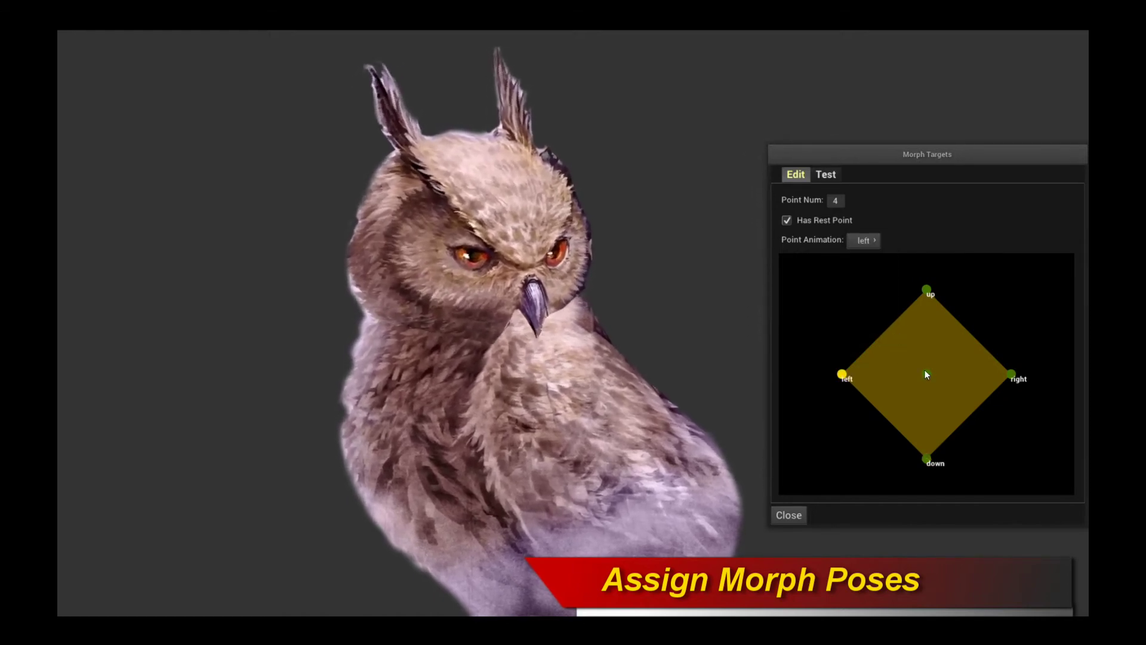
pyautogui.click(927, 376)
pyautogui.click(872, 241)
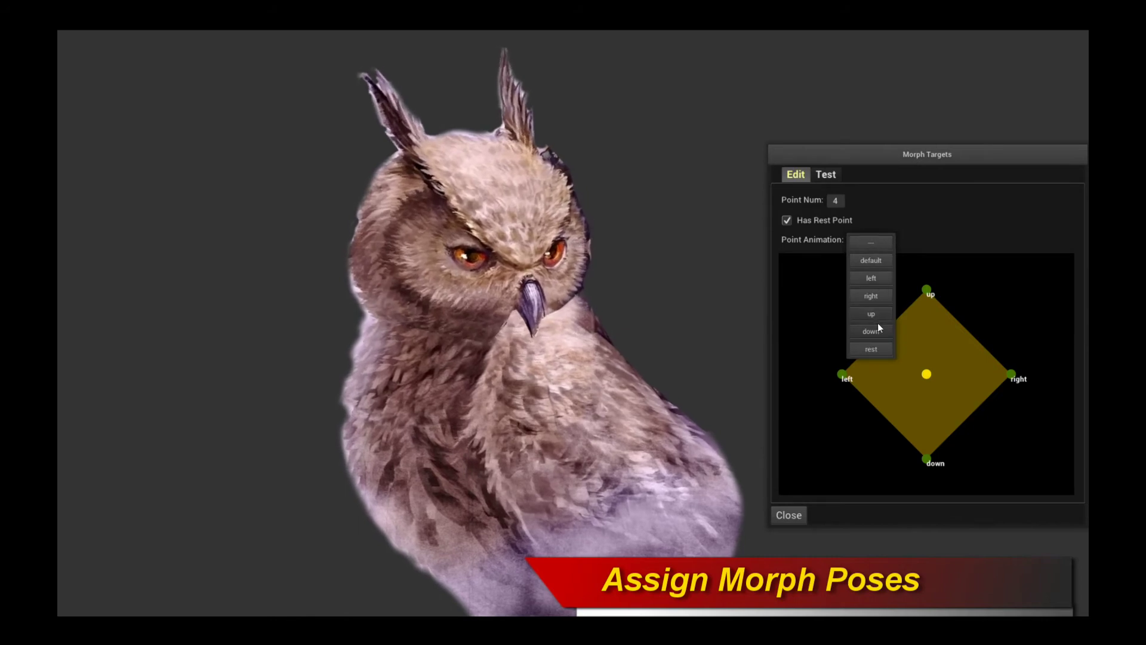
pyautogui.click(873, 349)
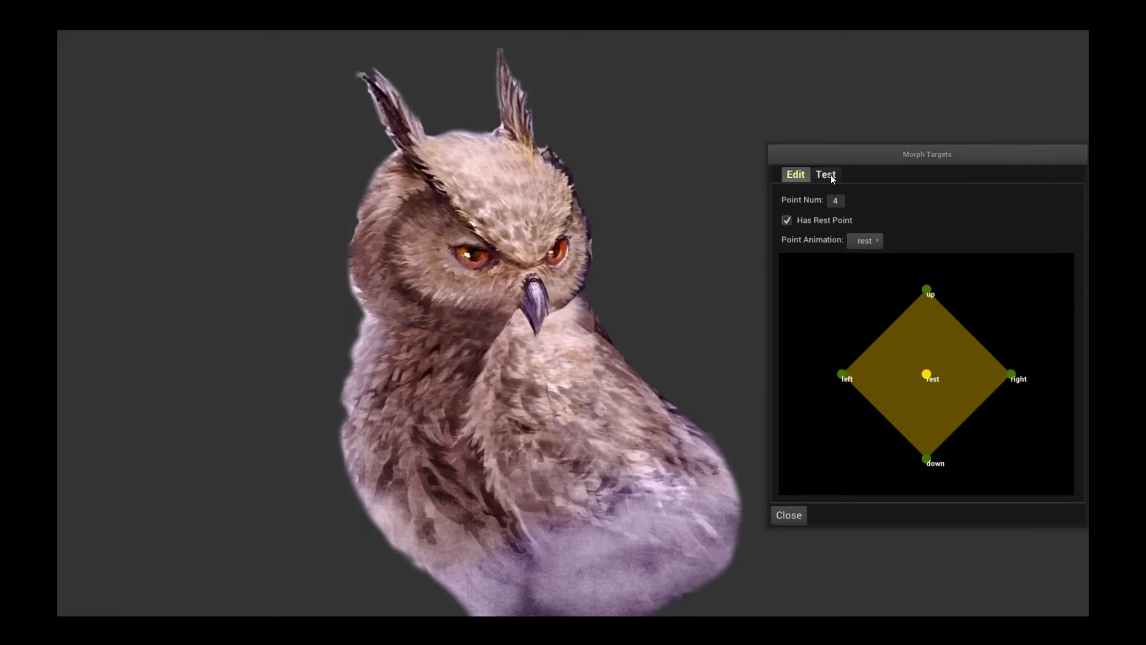
pyautogui.click(834, 177)
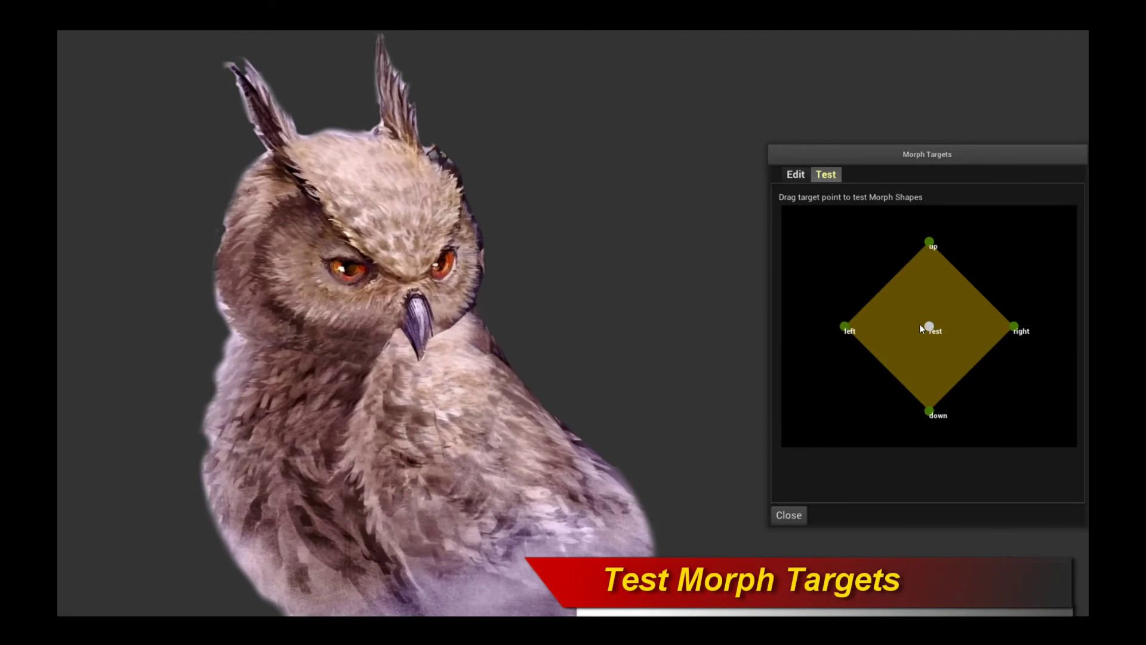
# - Drag the test point around the diamond, blending the owl's head toward left, right, down and up
pyautogui.moveTo(929, 326); pyautogui.dragTo(946, 371)
pyautogui.moveTo(945, 376); pyautogui.dragTo(926, 359)
pyautogui.scroll(-2, 660, 366)
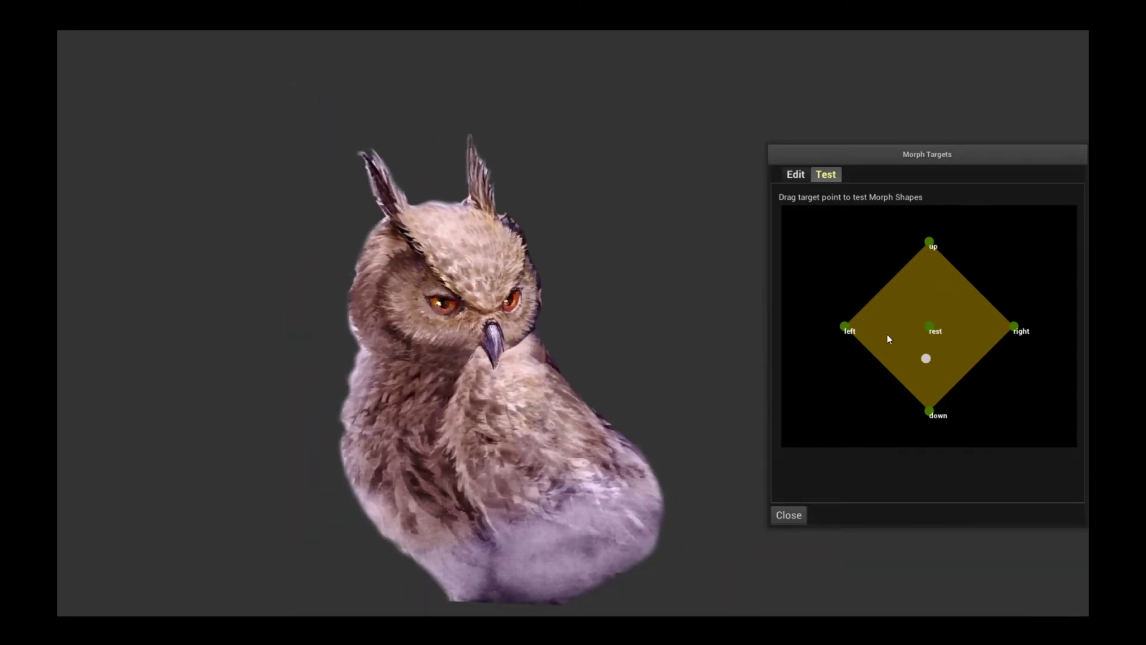
pyautogui.moveTo(927, 358); pyautogui.dragTo(1000, 328)
pyautogui.moveTo(922, 324); pyautogui.dragTo(944, 331)
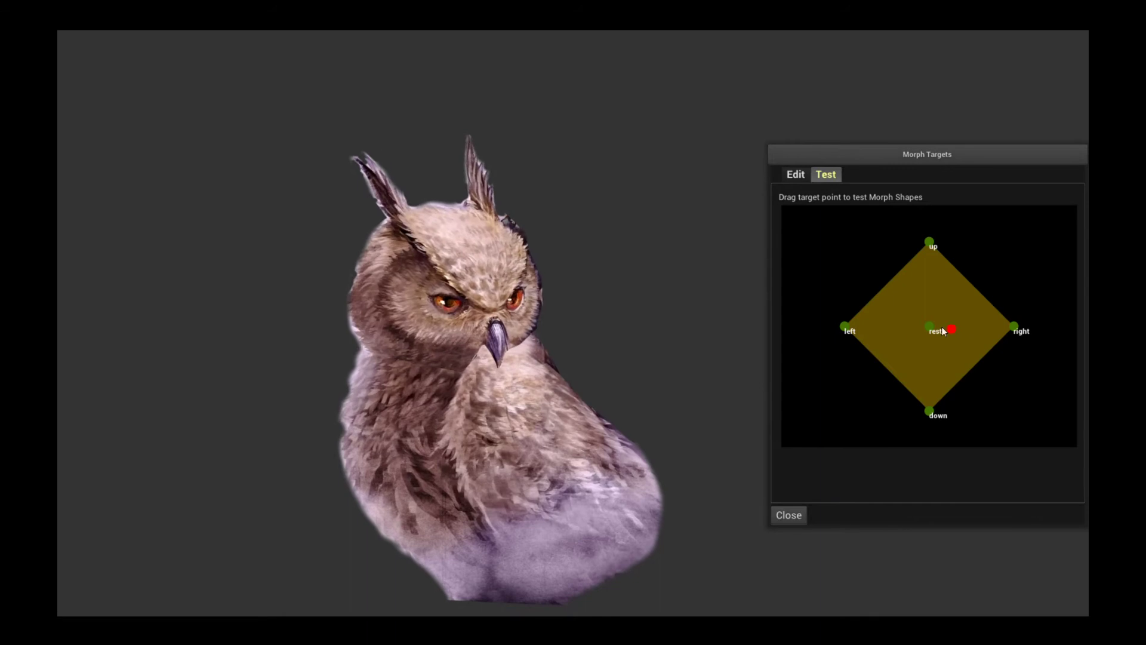
pyautogui.moveTo(853, 330); pyautogui.dragTo(957, 331)
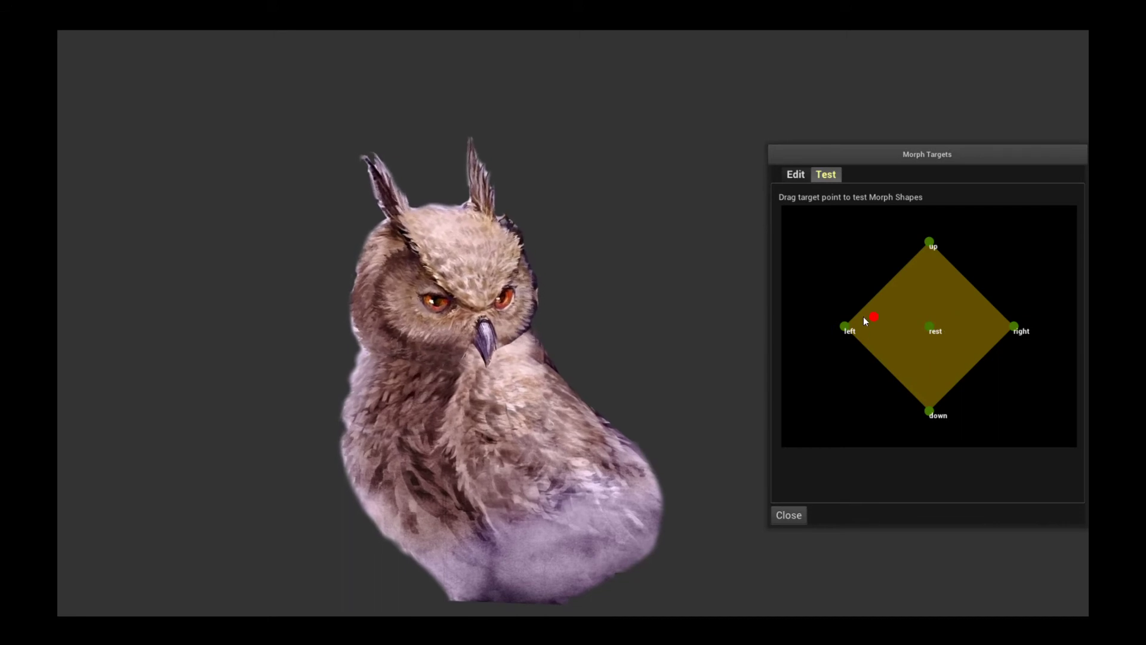
pyautogui.moveTo(880, 355); pyautogui.dragTo(943, 382)
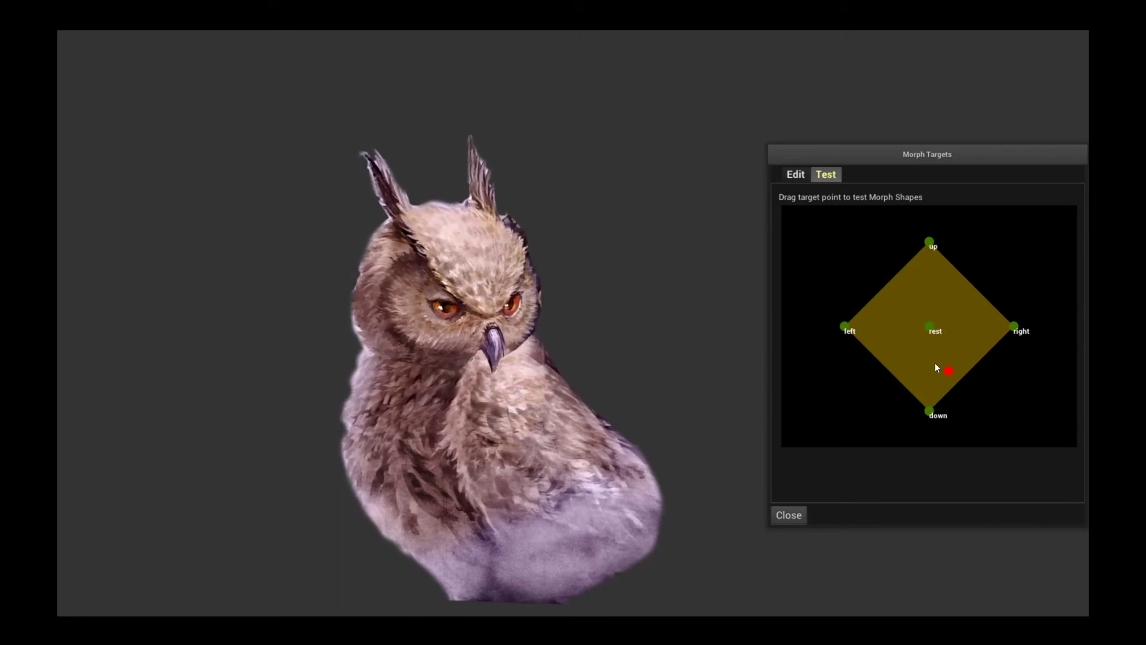
pyautogui.moveTo(876, 334); pyautogui.dragTo(940, 302)
pyautogui.moveTo(939, 373); pyautogui.dragTo(890, 363)
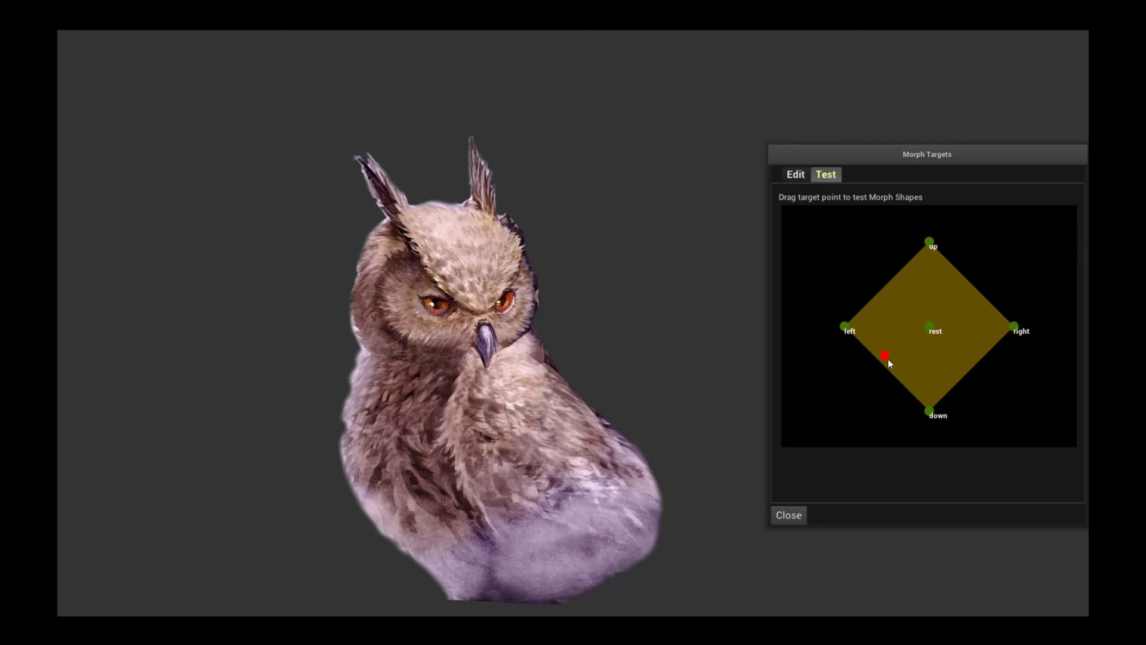
pyautogui.moveTo(944, 302); pyautogui.dragTo(993, 334)
pyautogui.moveTo(930, 310); pyautogui.dragTo(906, 344)
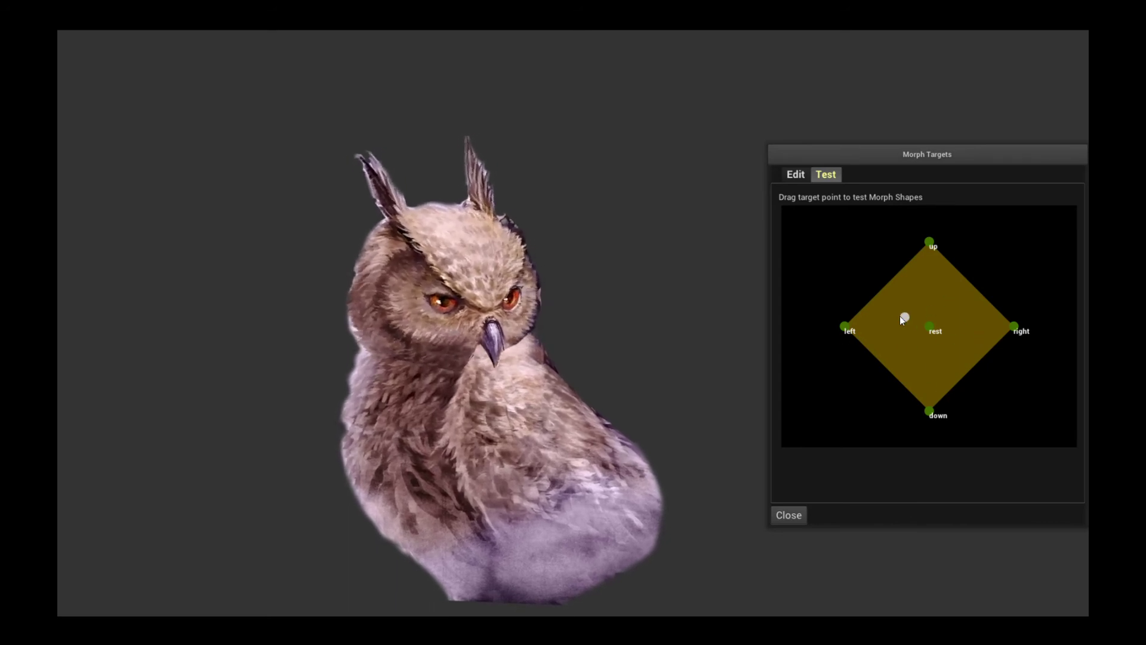
pyautogui.moveTo(953, 333); pyautogui.dragTo(924, 373)
pyautogui.moveTo(891, 330); pyautogui.dragTo(940, 346)
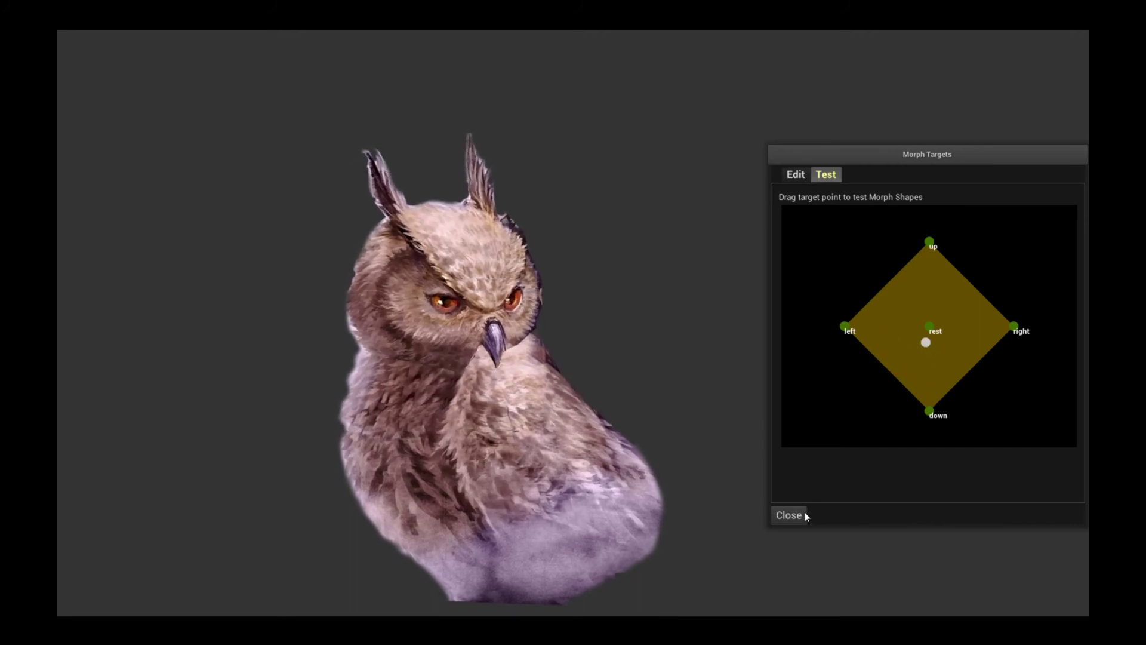
# - Close the Morph Targets editor, then start the export and cancel the save dialog
pyautogui.click(796, 174)
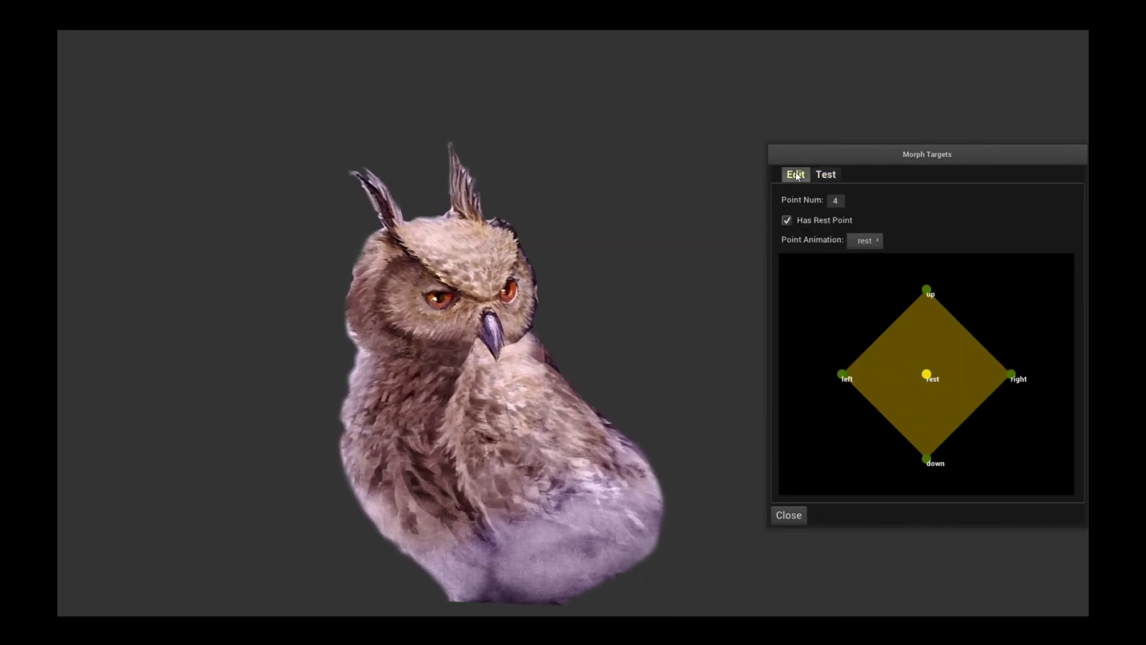
pyautogui.click(789, 515)
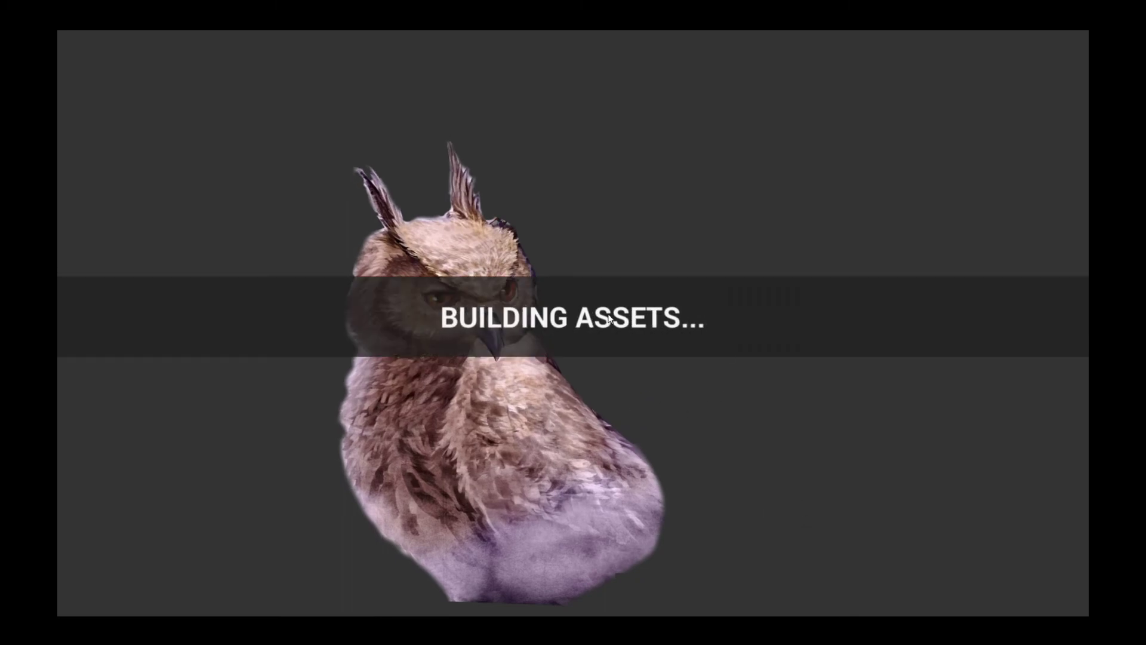
pyautogui.scroll(-2, 626, 392)
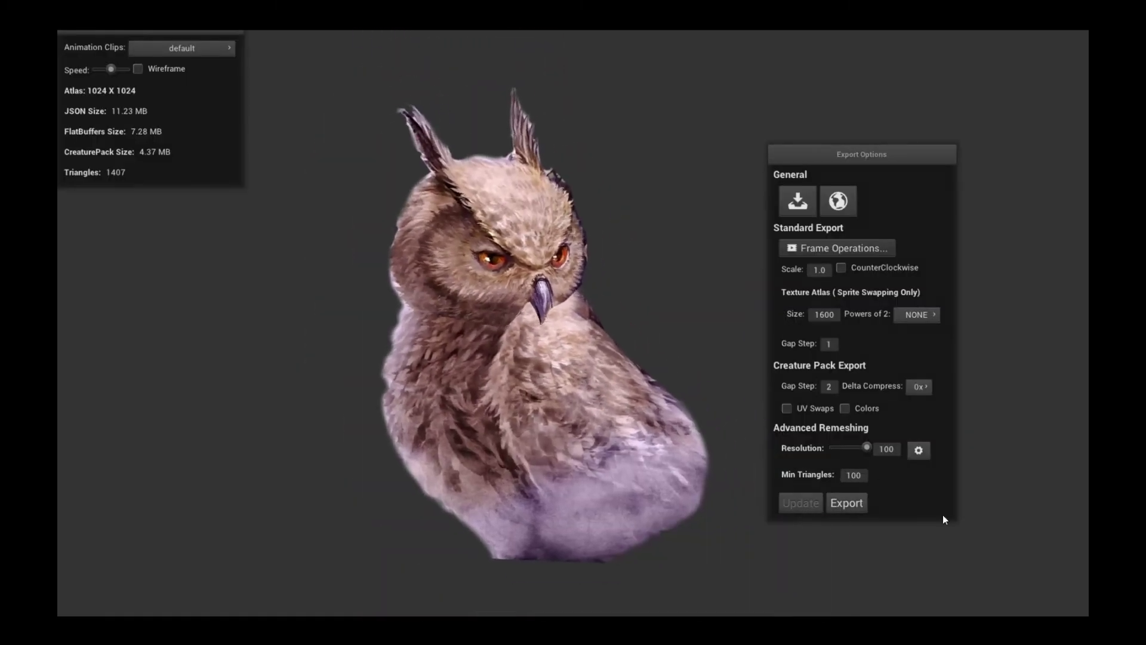
pyautogui.click(844, 504)
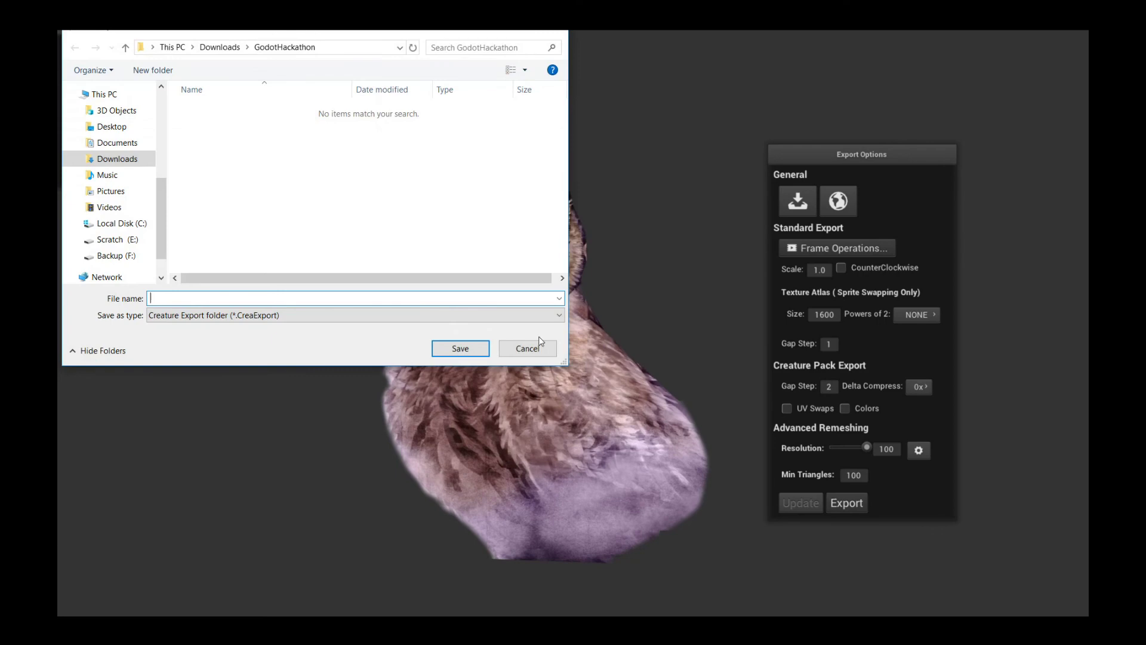
pyautogui.click(525, 346)
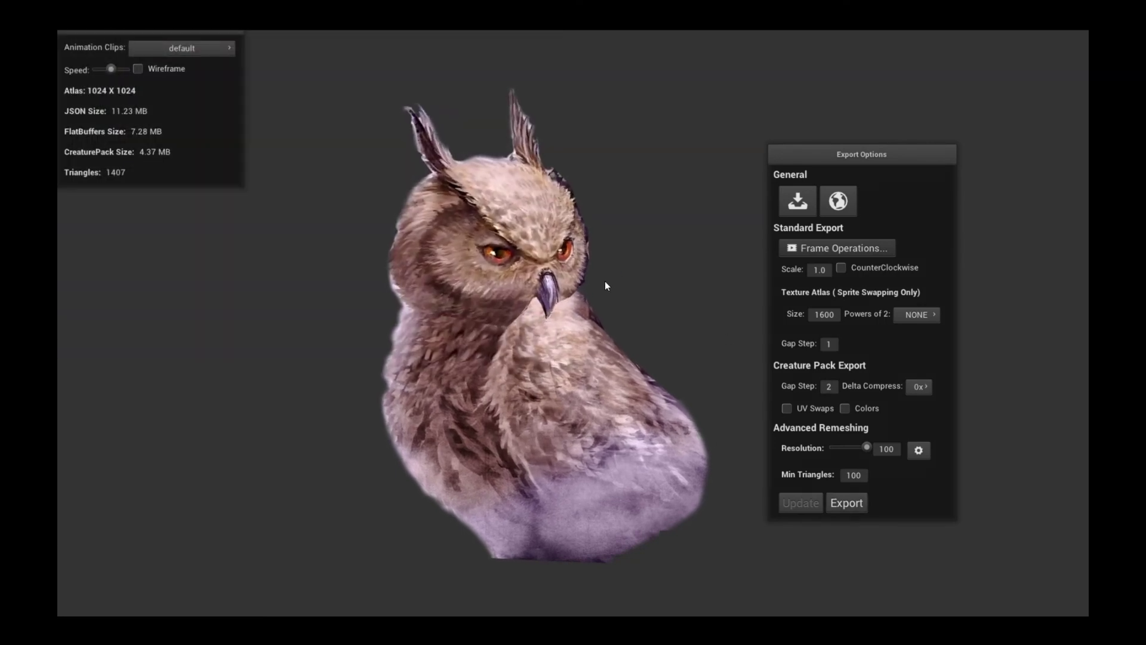